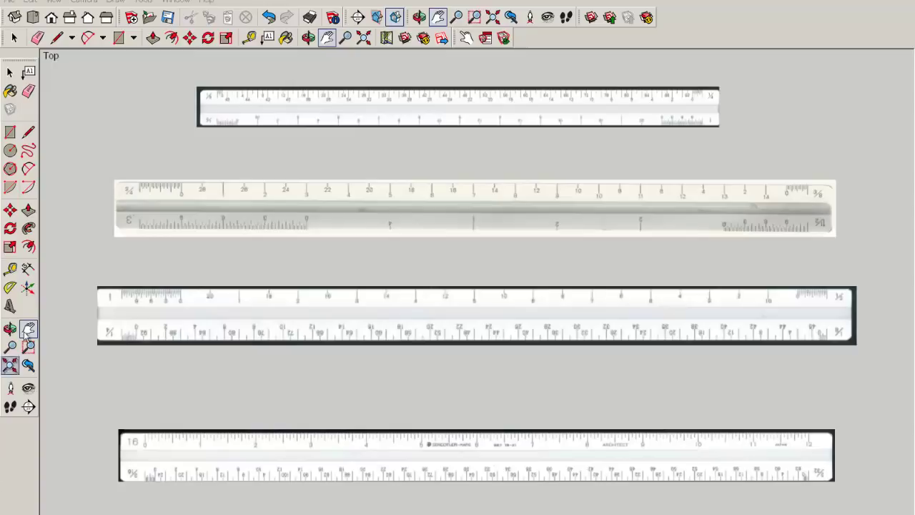
Step: Zoom in and pan down-left until the upper rulers' scale markings are legible
scroll(362, 141, "up", 2)
scroll(362, 140, "up", 1)
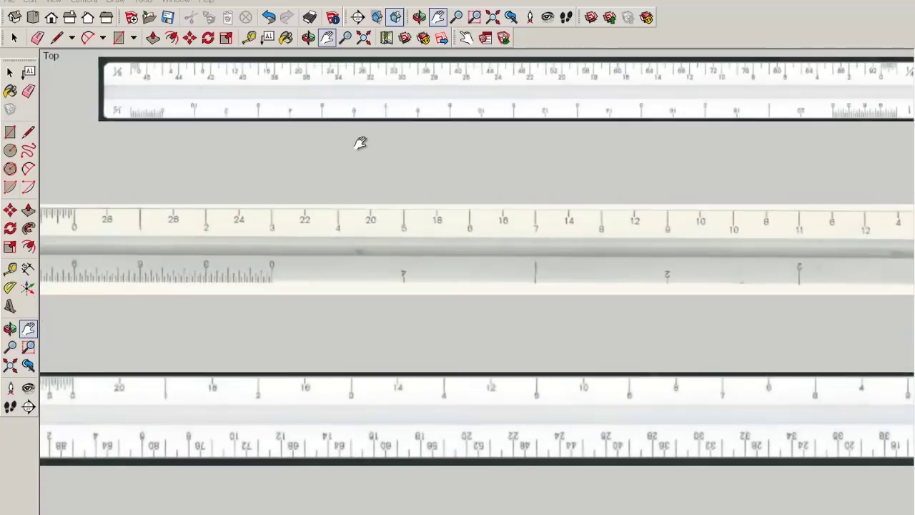
left_click_drag(345, 148, 255, 235)
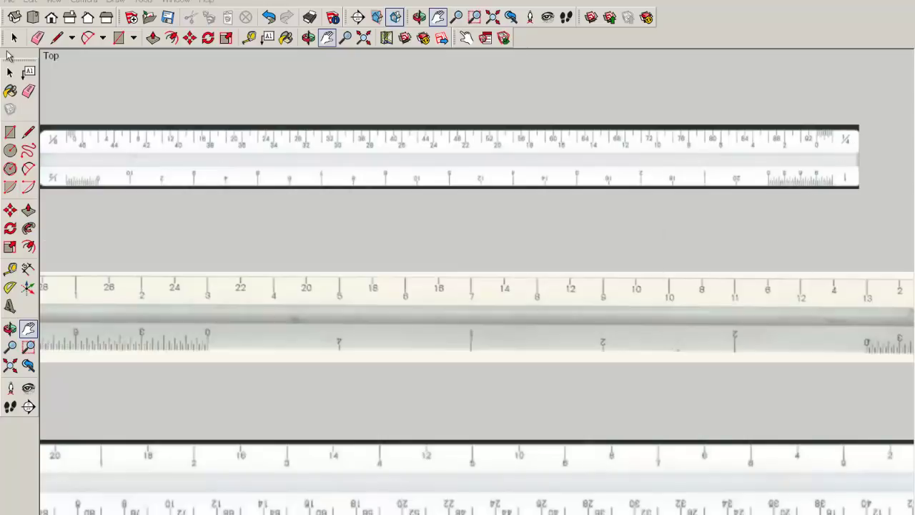
Step: Add the text label 1/4"=1'-0" above the top ruler
left_click(29, 72)
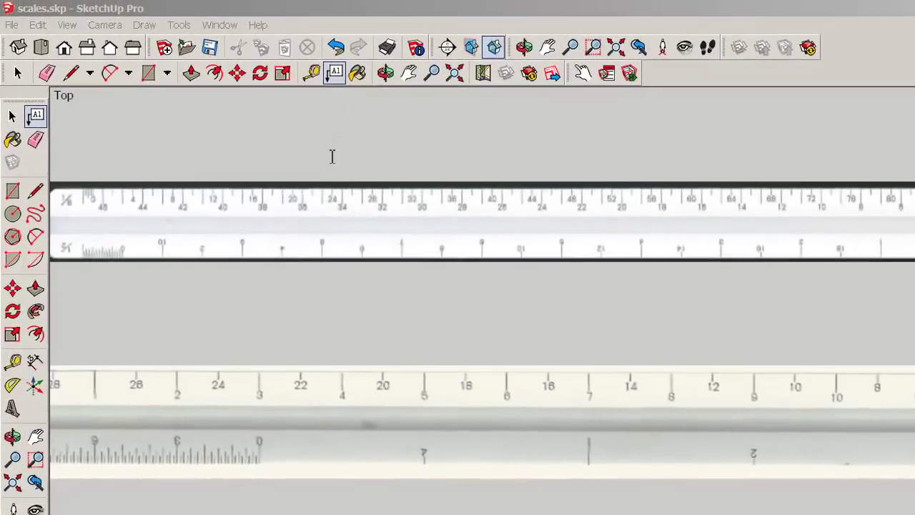
left_click(296, 127)
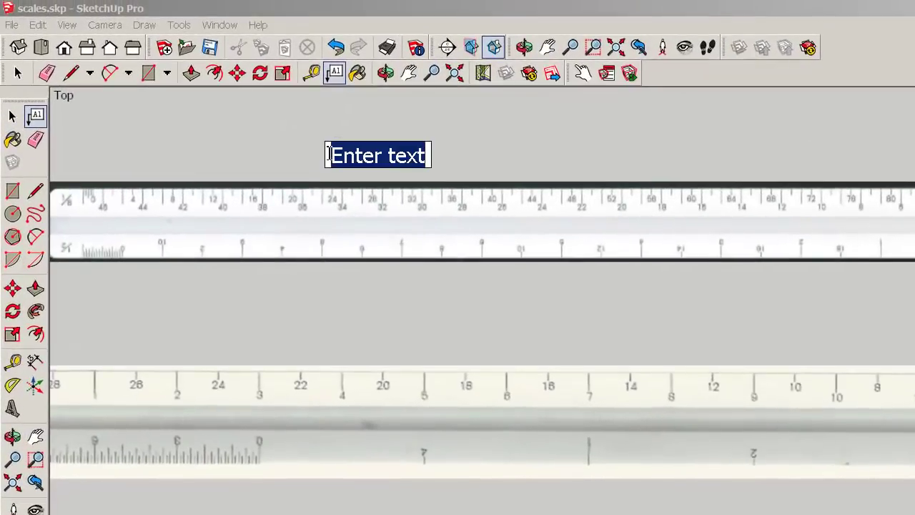
type("1/4\"")
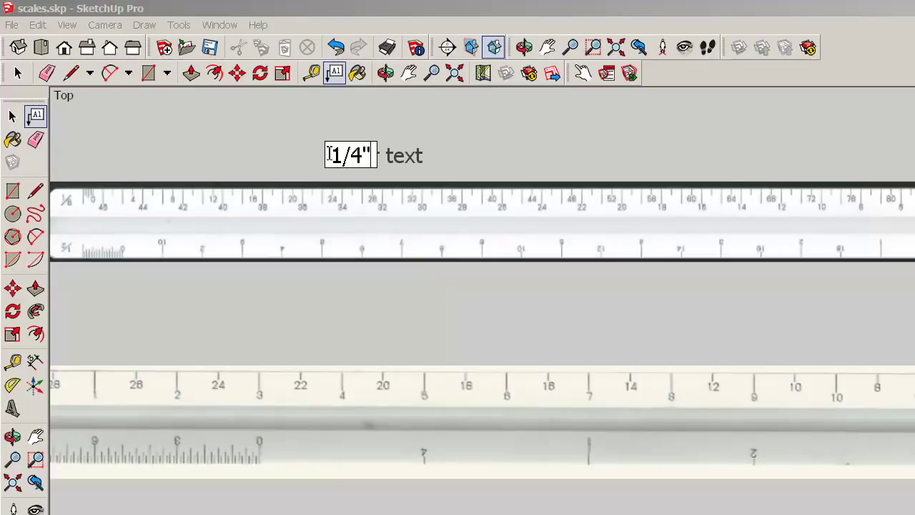
type("=1'-0")
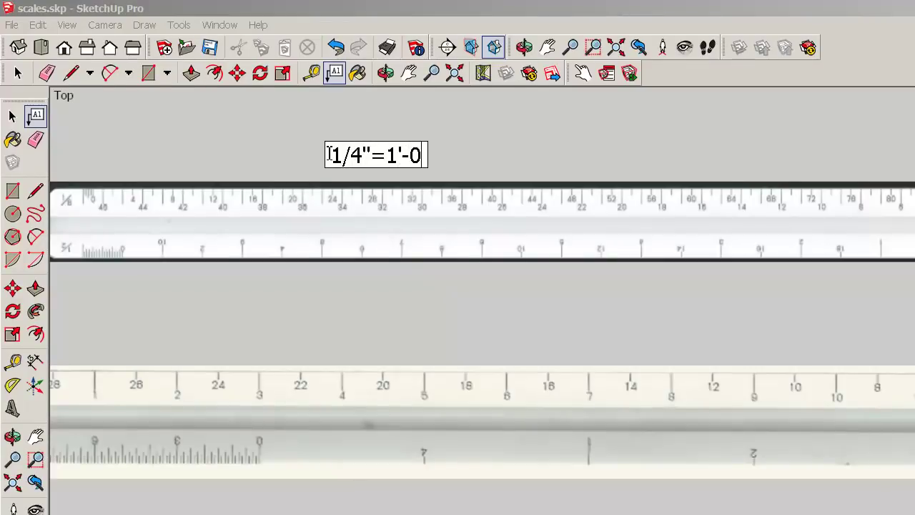
type("\"")
left_click(280, 148)
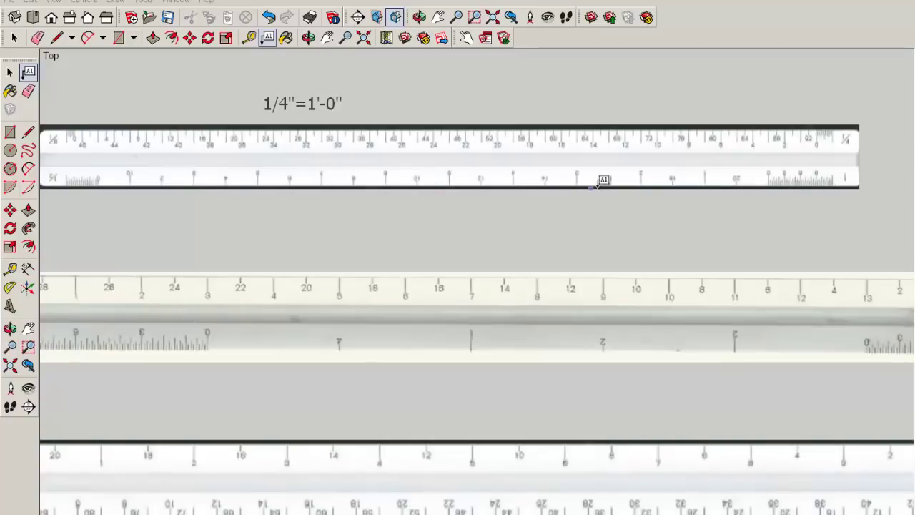
left_click(10, 72)
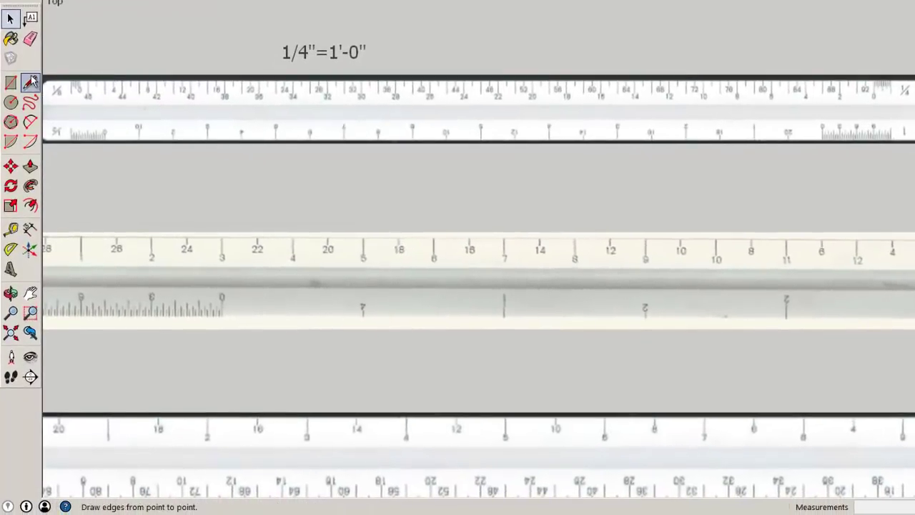
Step: Draw a short measured line above the top ruler's right end
left_click(30, 83)
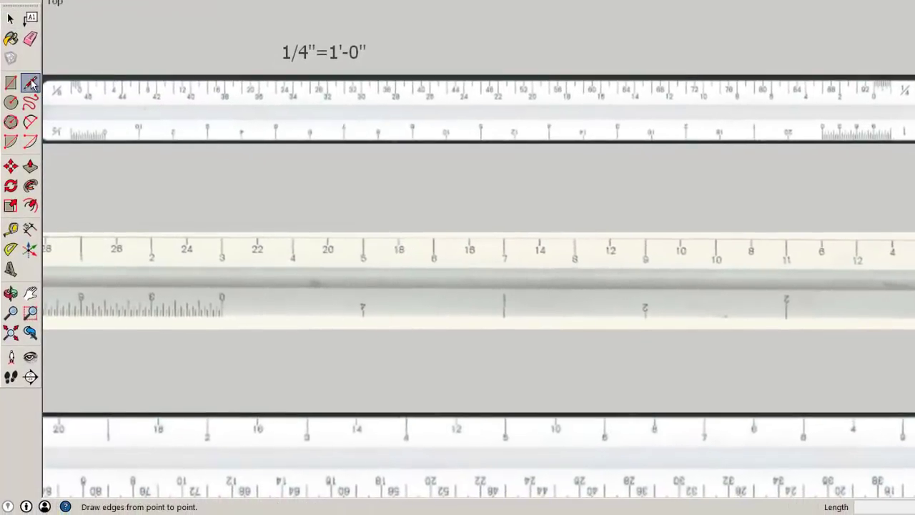
left_click(877, 63)
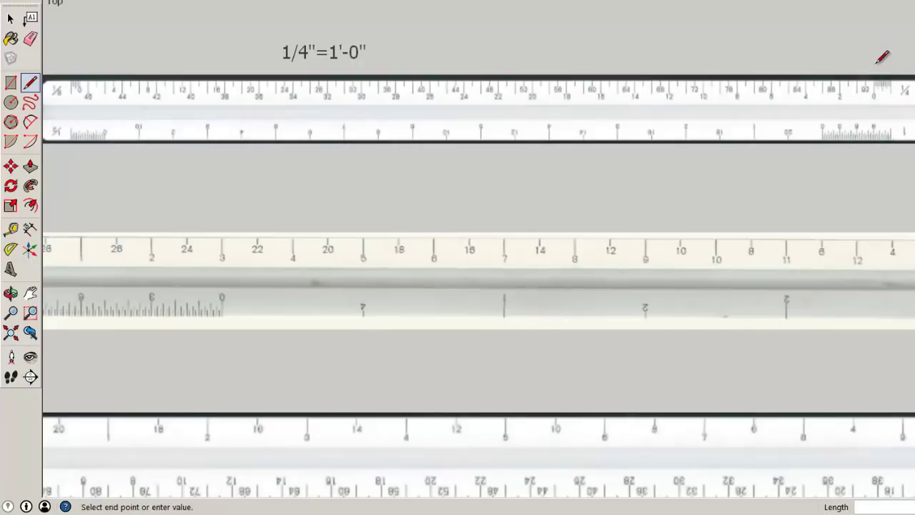
left_click(785, 62)
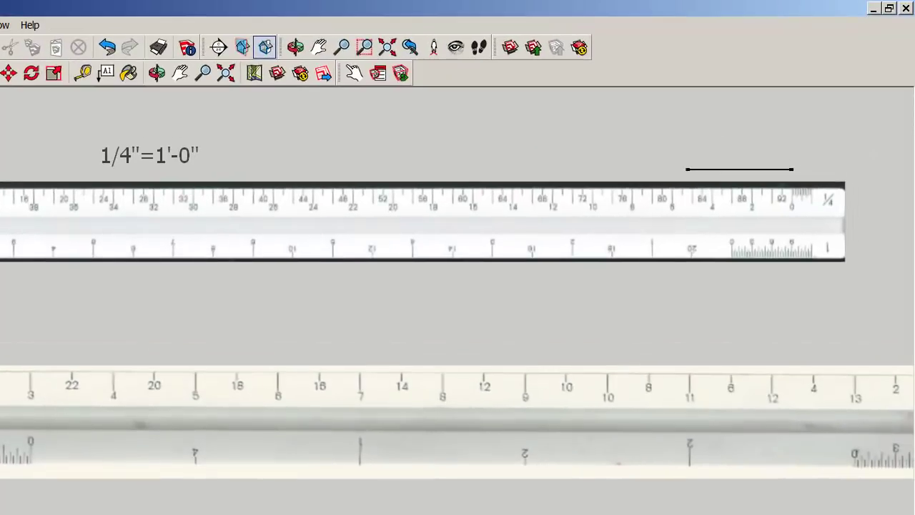
Step: Label the new line 5'-0"
key("t")
left_click(744, 109)
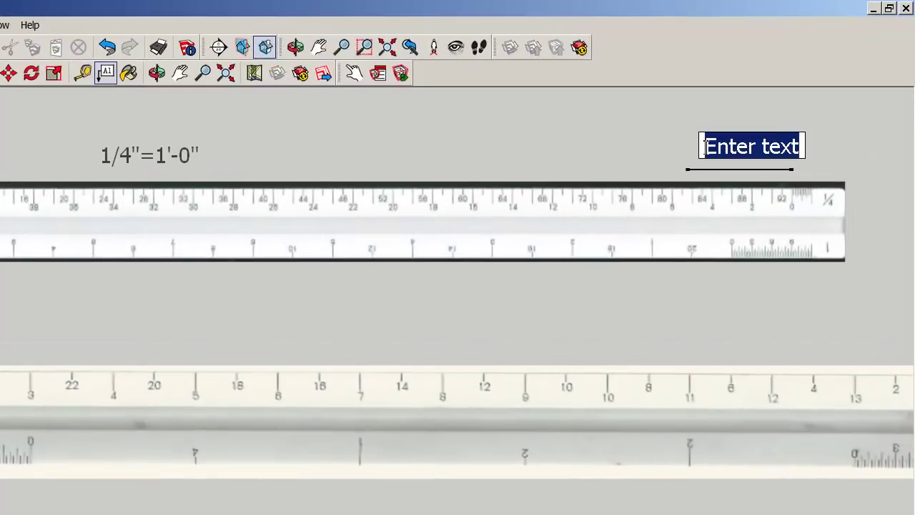
type("5'-")
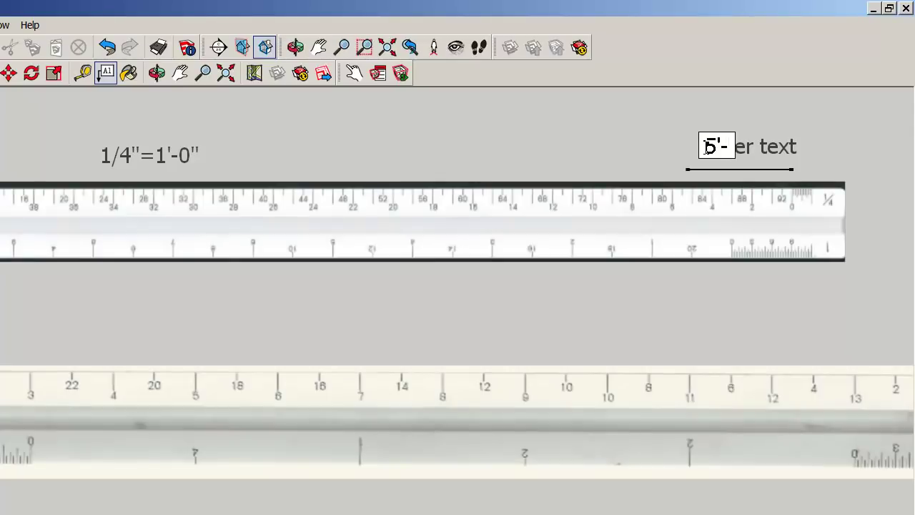
type("0\"")
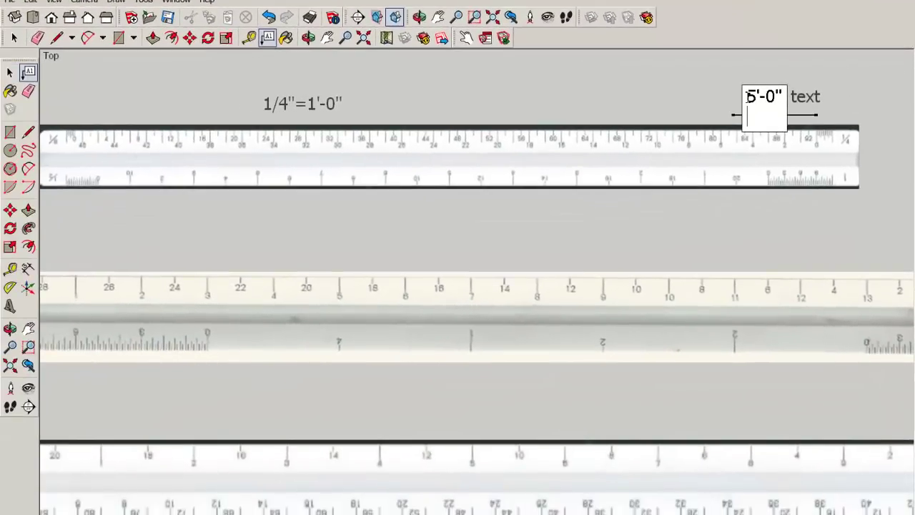
key("Return")
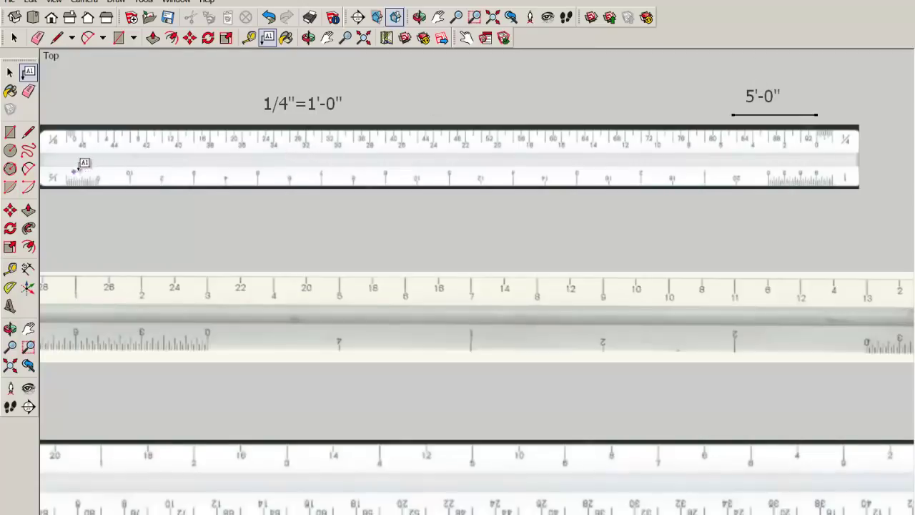
Step: Zoom in on the top ruler's left end and draw a short line above it
key("h")
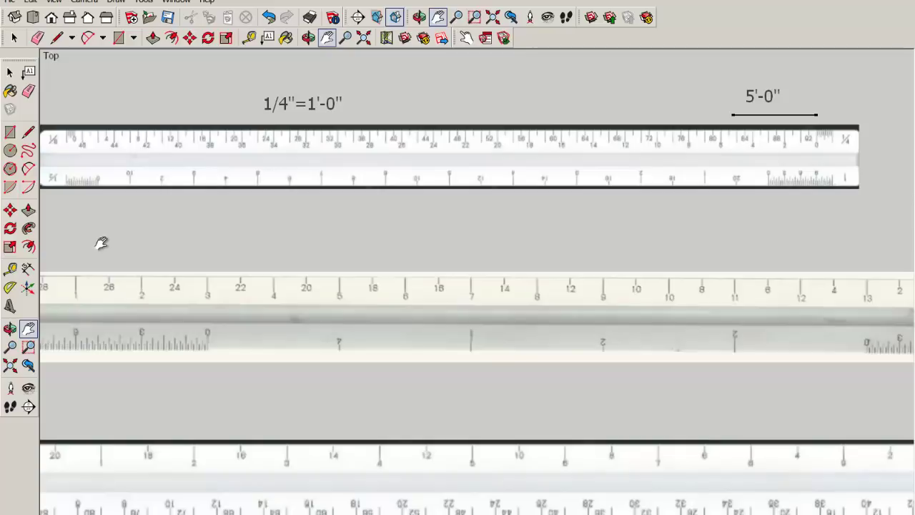
left_click_drag(98, 241, 200, 262)
scroll(172, 163, "up", 2)
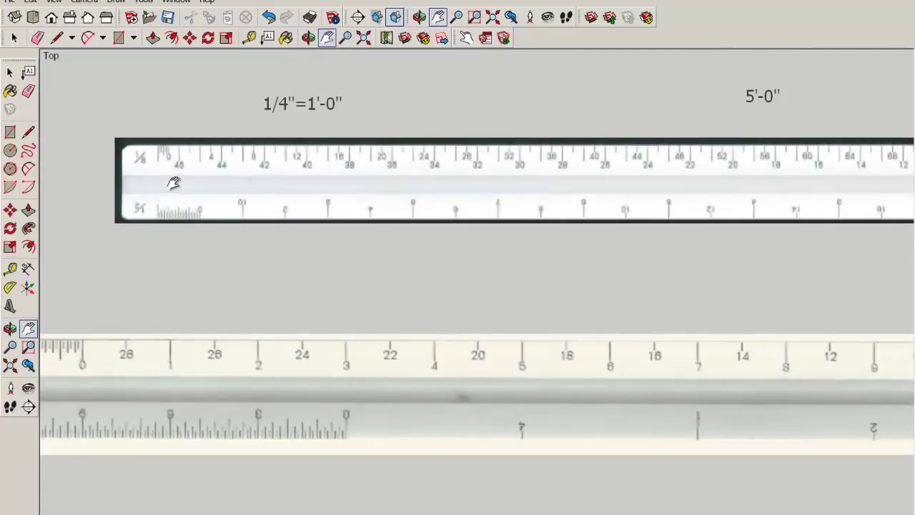
left_click_drag(174, 182, 172, 206)
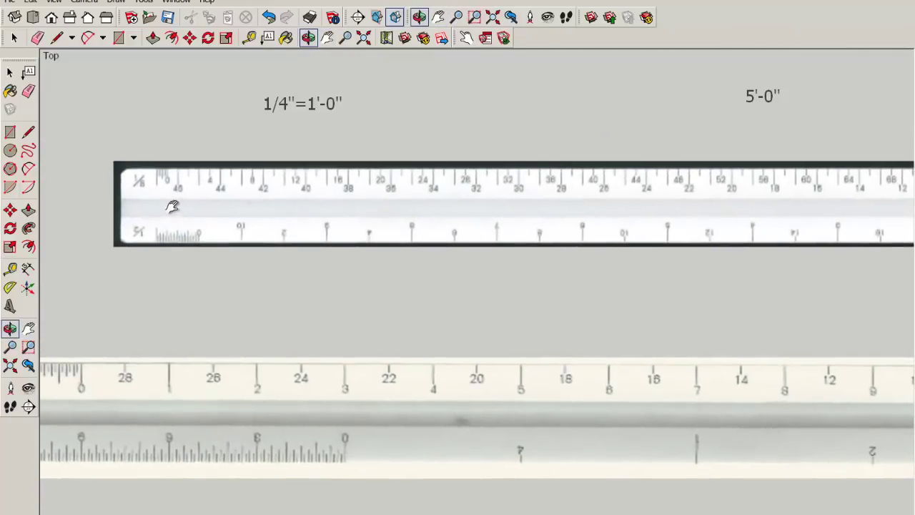
left_click(28, 132)
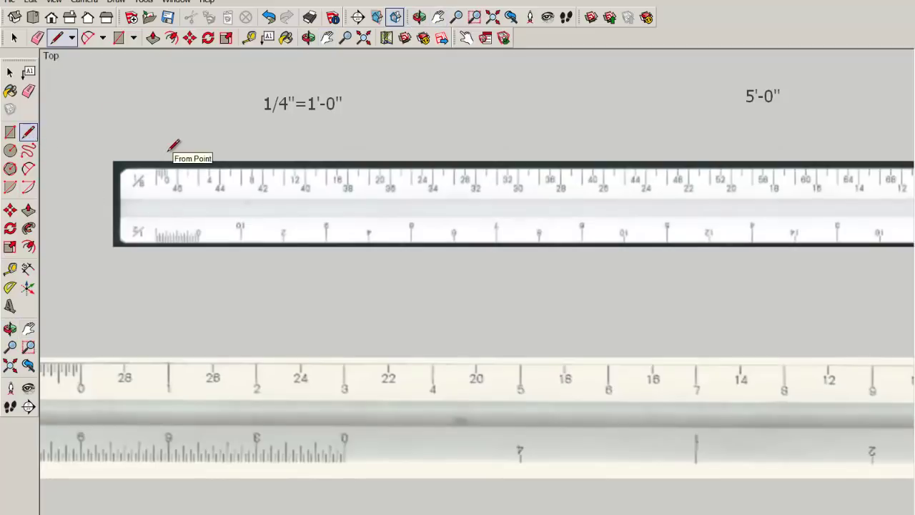
left_click(171, 149)
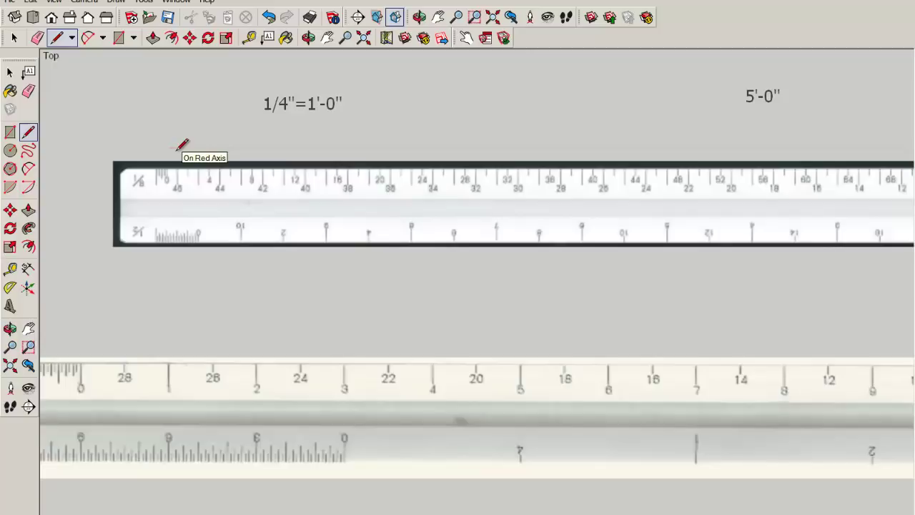
left_click(221, 148)
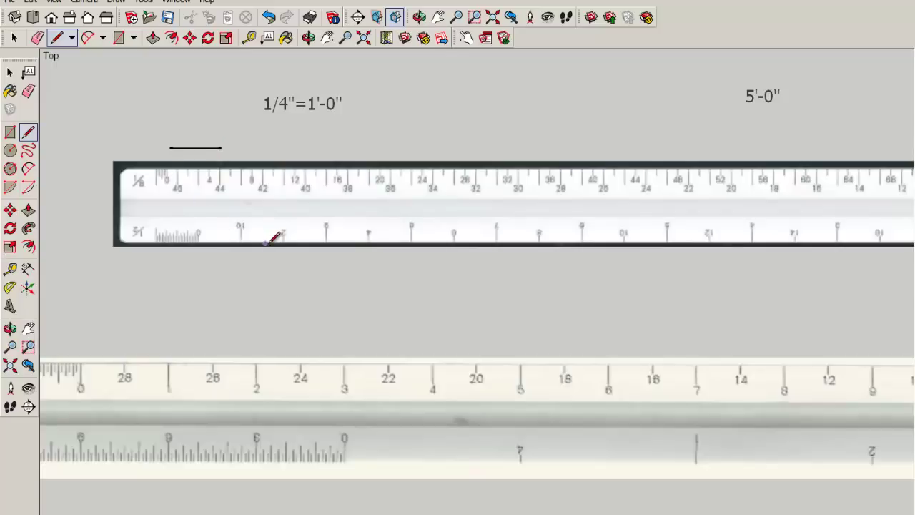
scroll(272, 238, "down", 3)
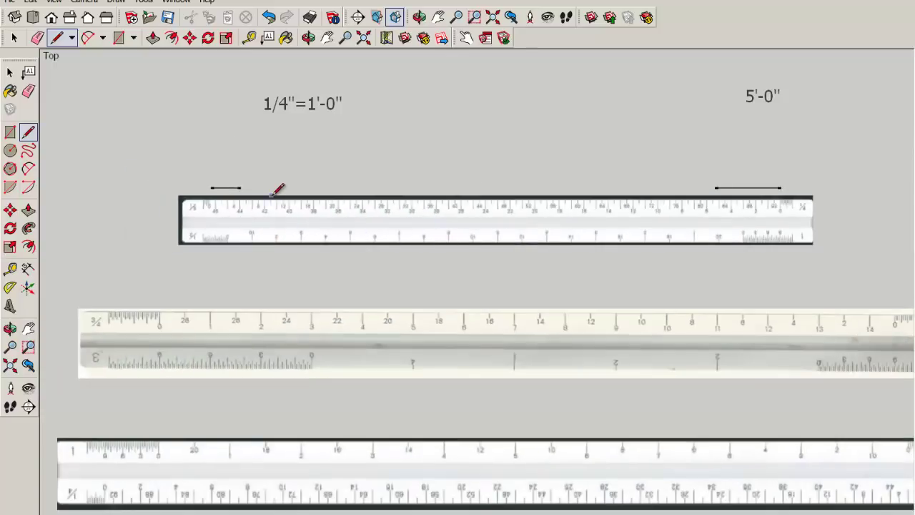
key("h")
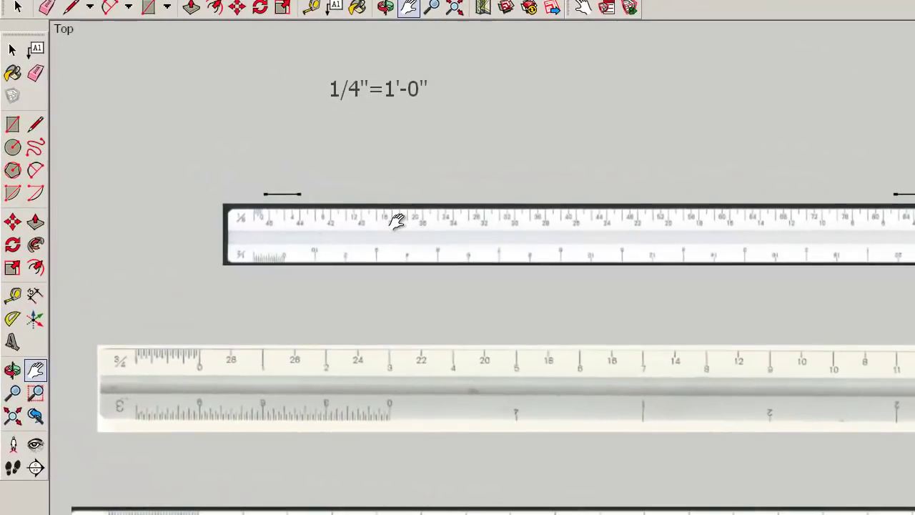
mouse_move(397, 221)
left_mouse_down()
mouse_move(361, 167)
mouse_move(363, 176)
left_mouse_up()
key("o")
key("h")
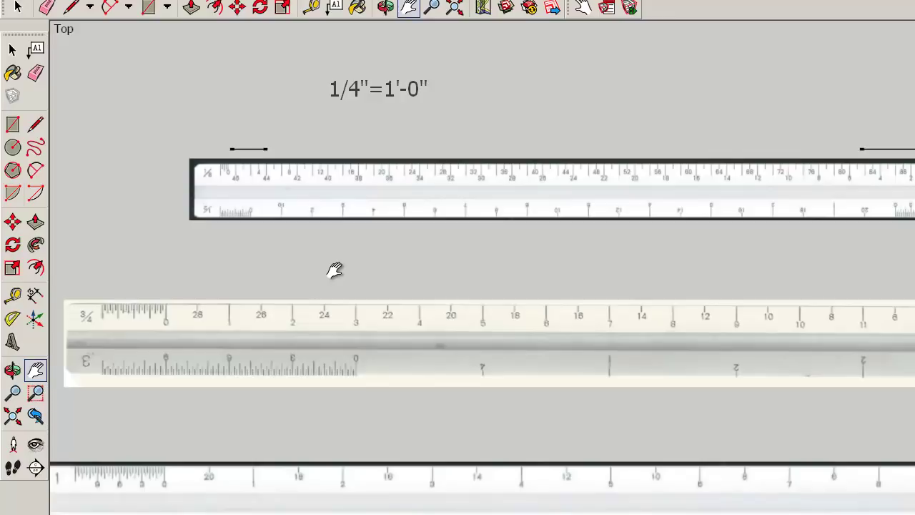
key("space")
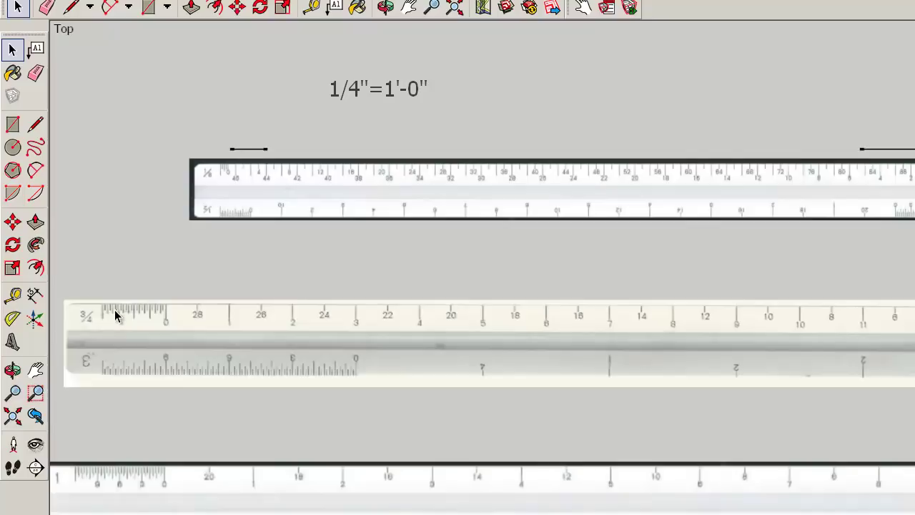
Step: Place the scale label 3/4"=1'-0" above the second ruler
left_click(35, 49)
left_click(215, 262)
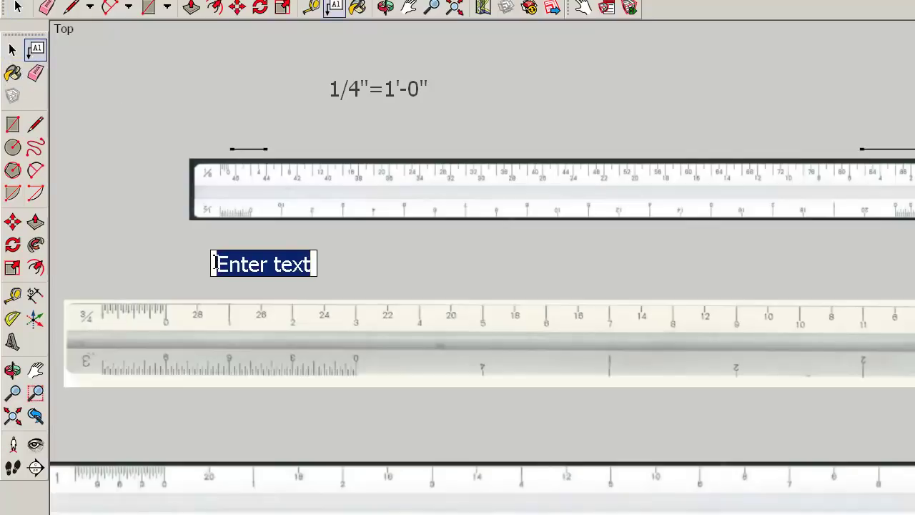
type("3/4\"")
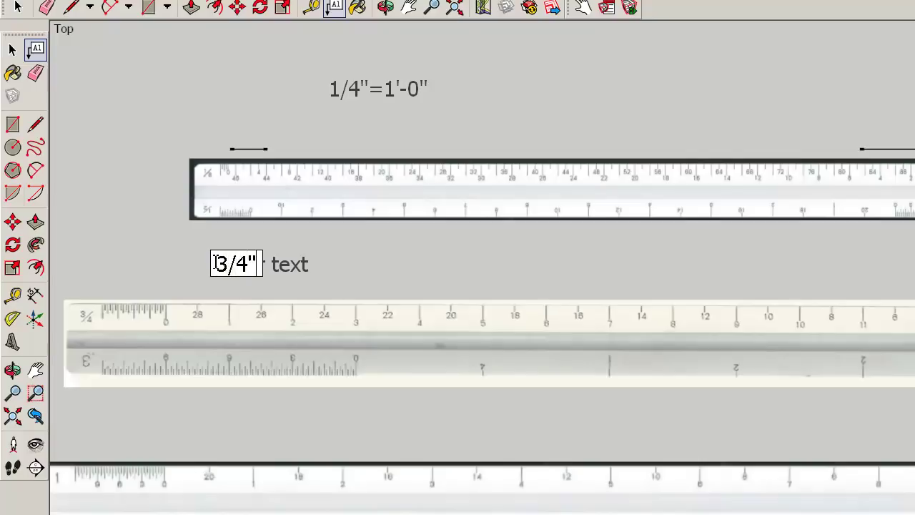
type("=")
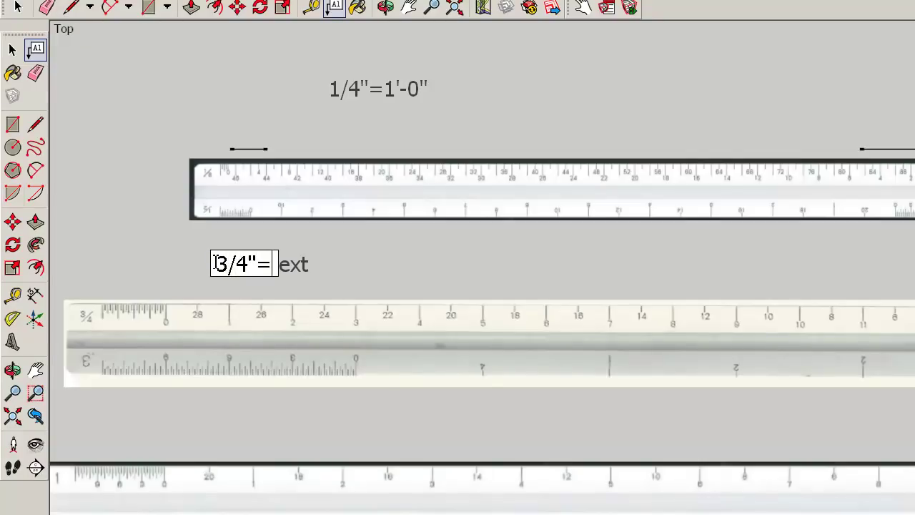
type("1'-0")
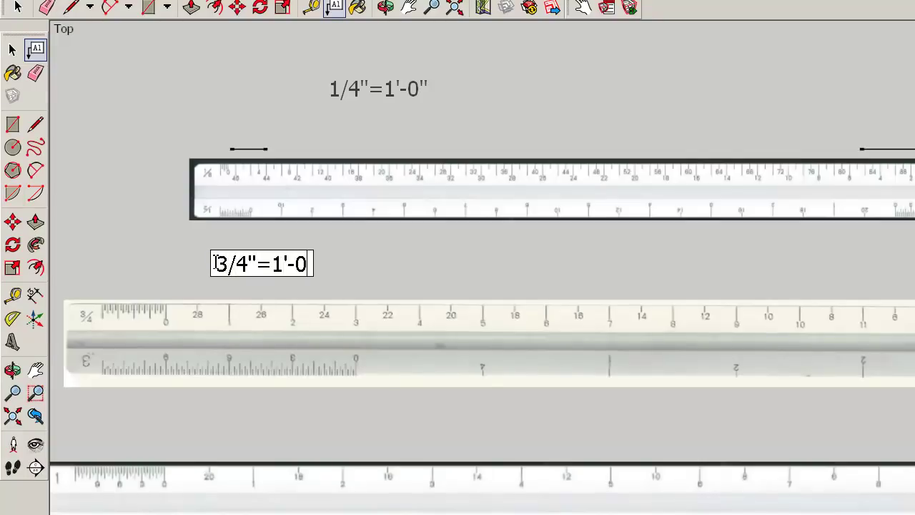
type("\"")
key("Return")
key("Return")
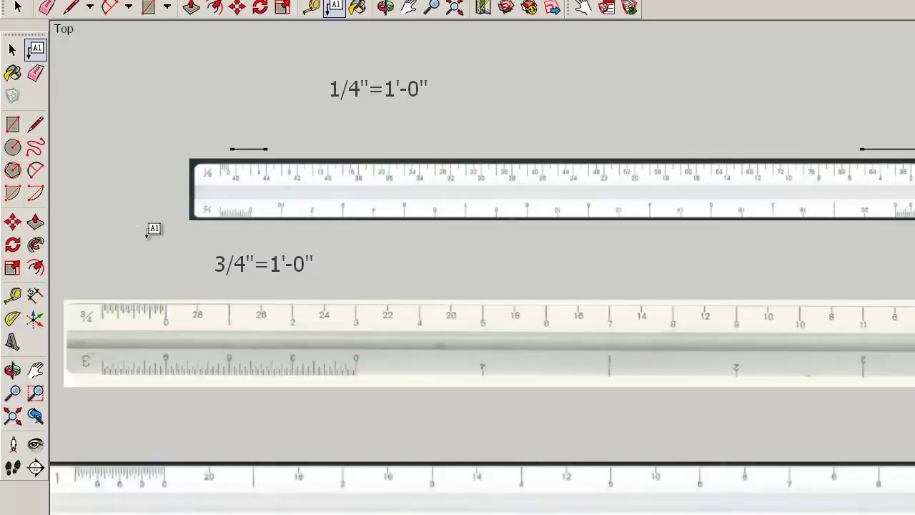
Step: Draw a measuring line above the second ruler's left end, beneath its 3/4"=1'-0" label
key("h")
mouse_move(175, 280)
middle_mouse_down("shift")
mouse_move(179, 331)
mouse_move(191, 341)
mouse_move(206, 333)
mouse_move(200, 326)
middle_mouse_up("shift")
left_click(35, 125)
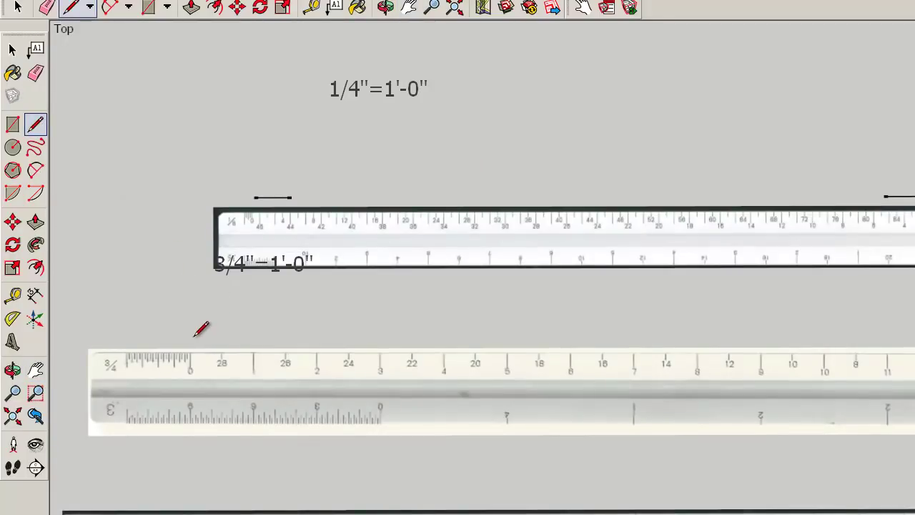
left_click(193, 336)
left_click(317, 337)
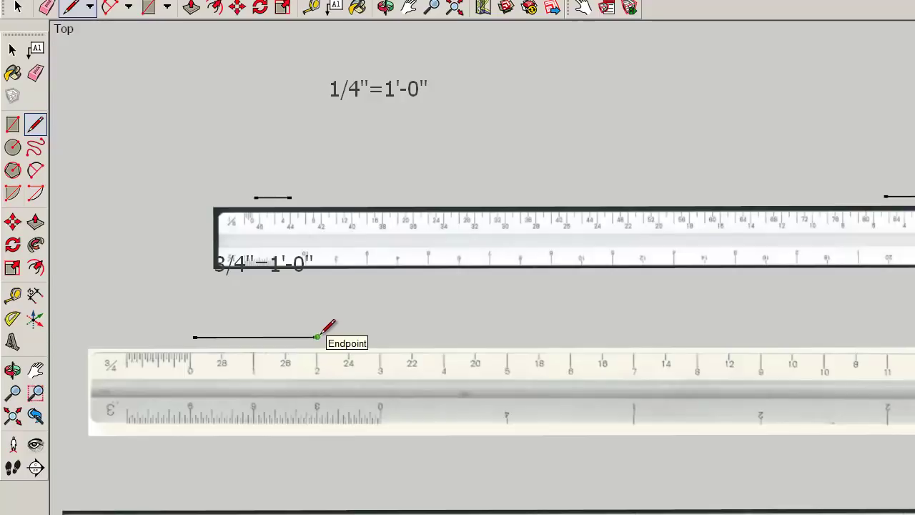
left_click(12, 50)
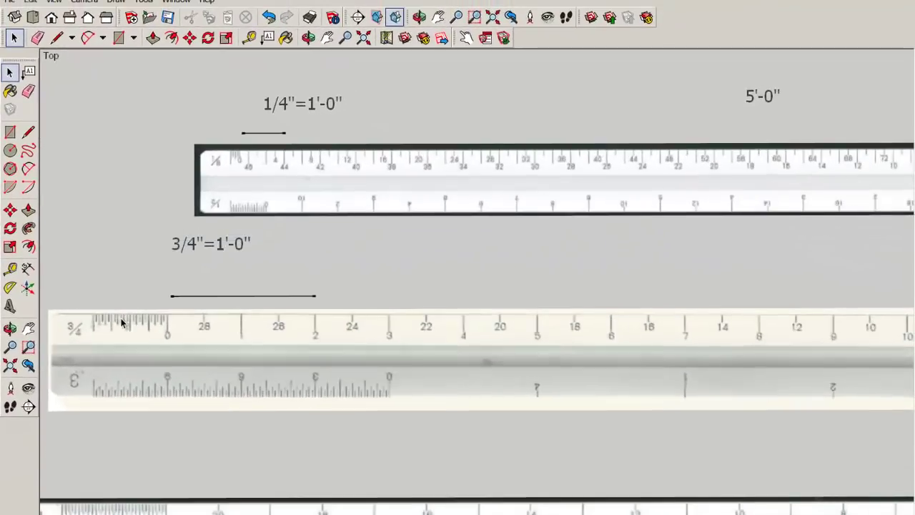
Step: Slide the view right to expose both rulers' left ends and their measuring lines
key("h")
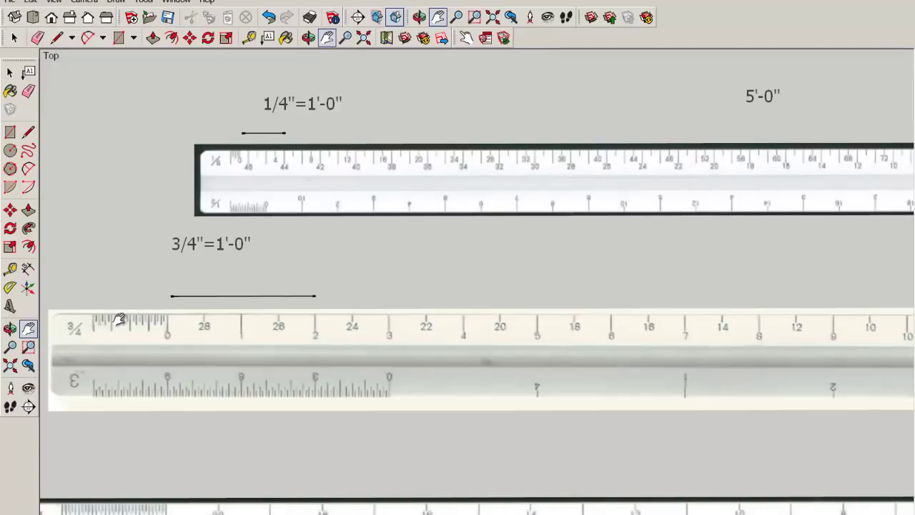
left_click_drag(123, 296, 261, 298)
scroll(237, 287, "up", 1)
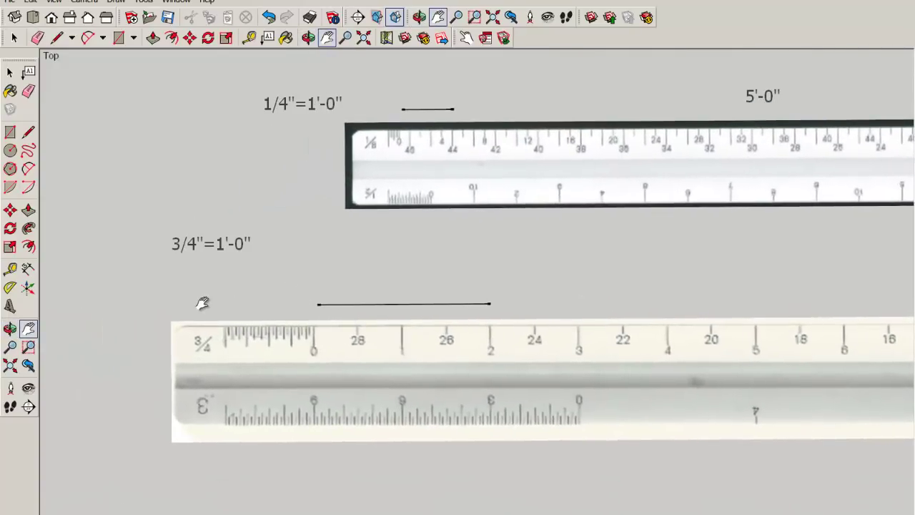
scroll(233, 378, "down", 1)
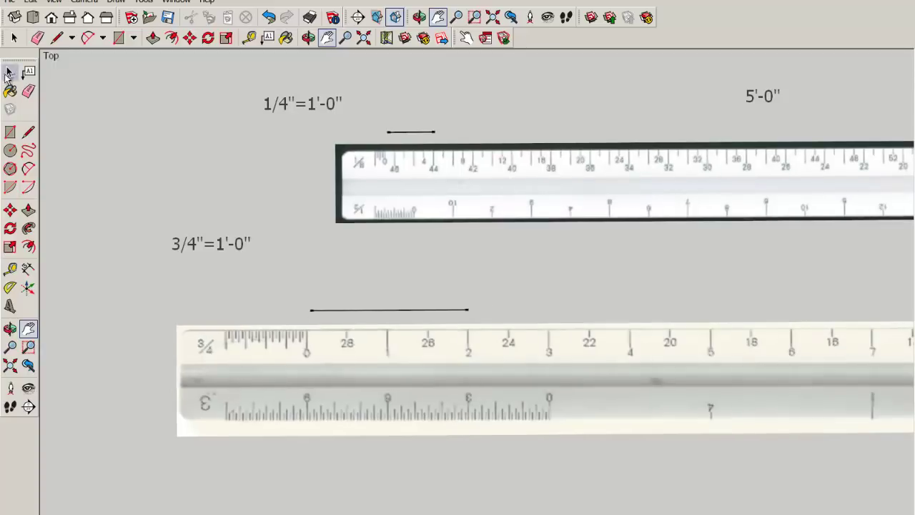
left_click(9, 72)
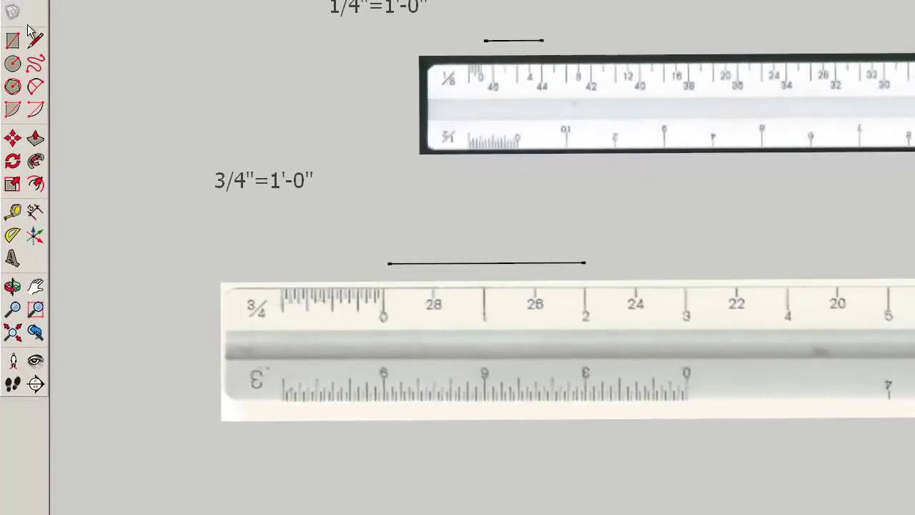
Step: Extend the 3/4" measuring line leftward along the red axis
left_click(35, 40)
left_click(386, 262)
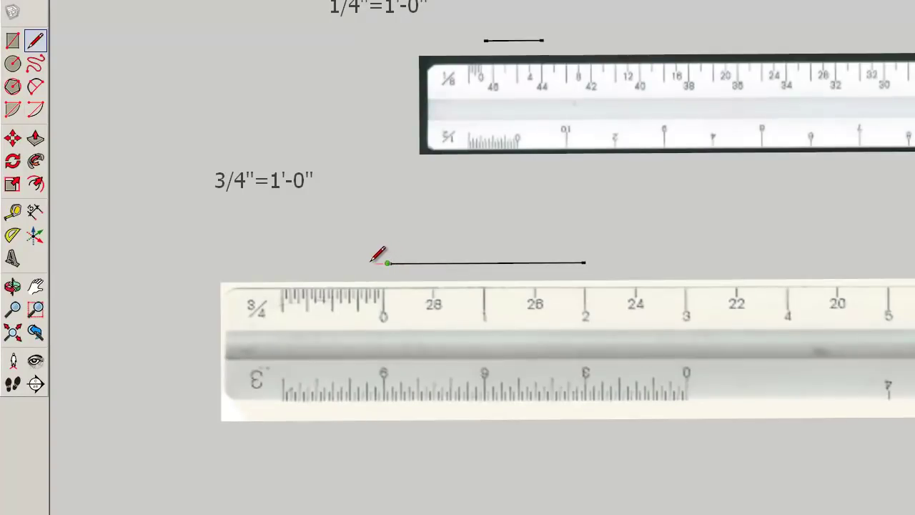
left_click(332, 263)
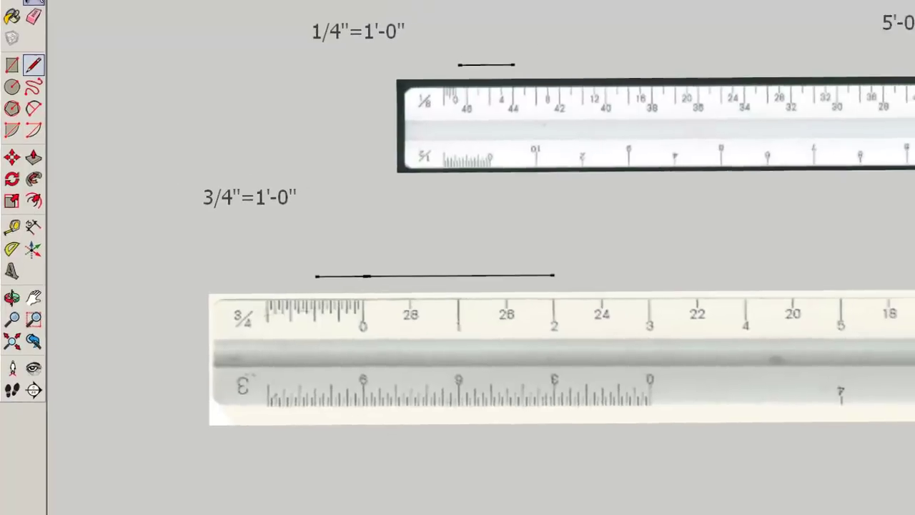
Step: Add the length labels 2'-6" and 2 1/2' above the measuring line
left_click(406, 224)
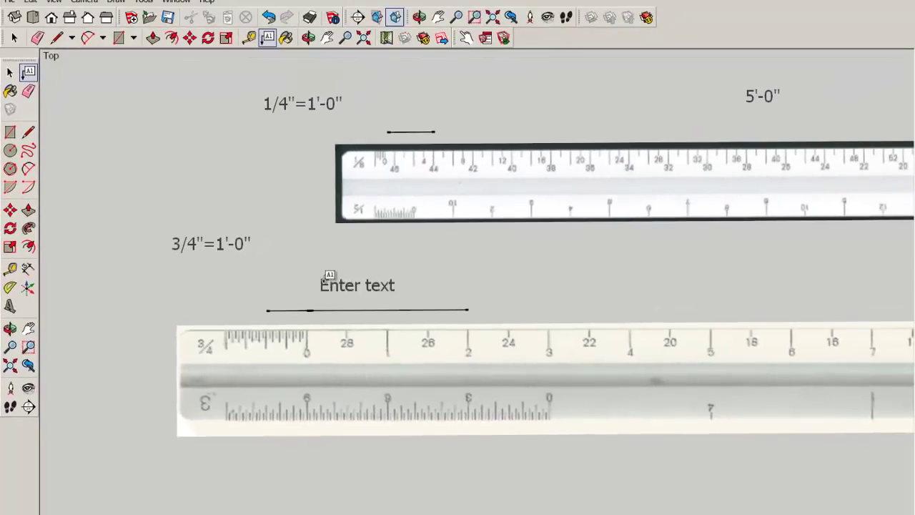
left_click(324, 278)
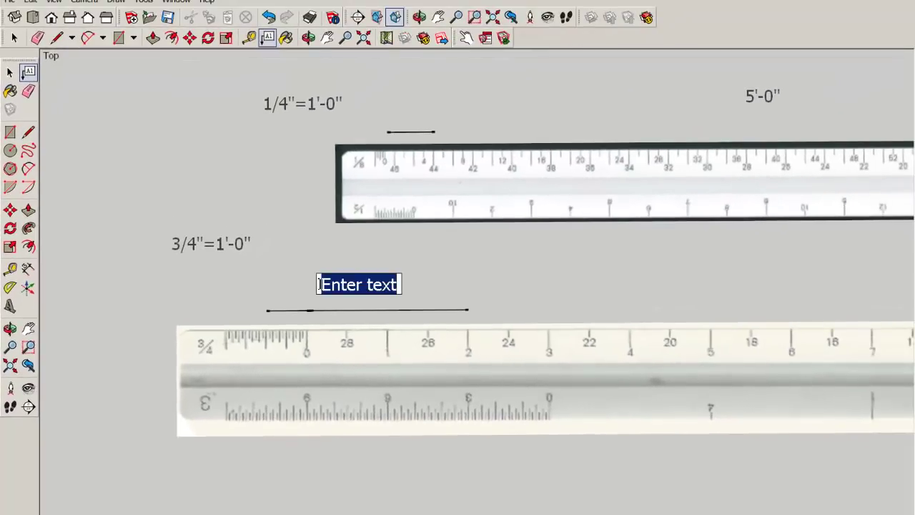
type("2")
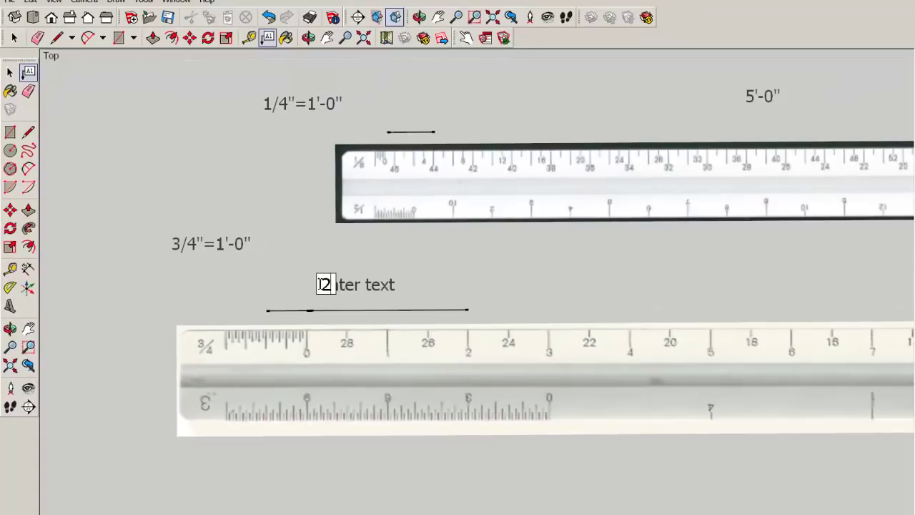
type("'-6\"")
left_click(321, 272)
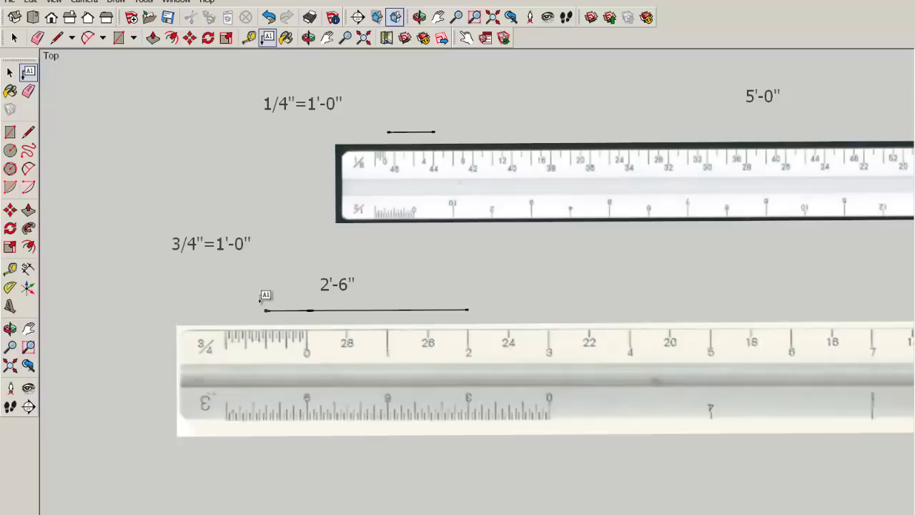
left_click(412, 285)
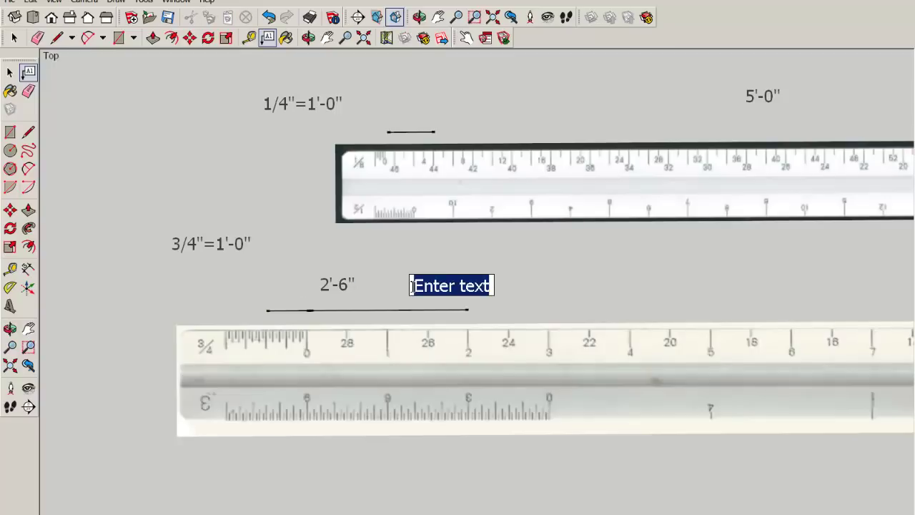
type("2 1/2'")
left_click(419, 277)
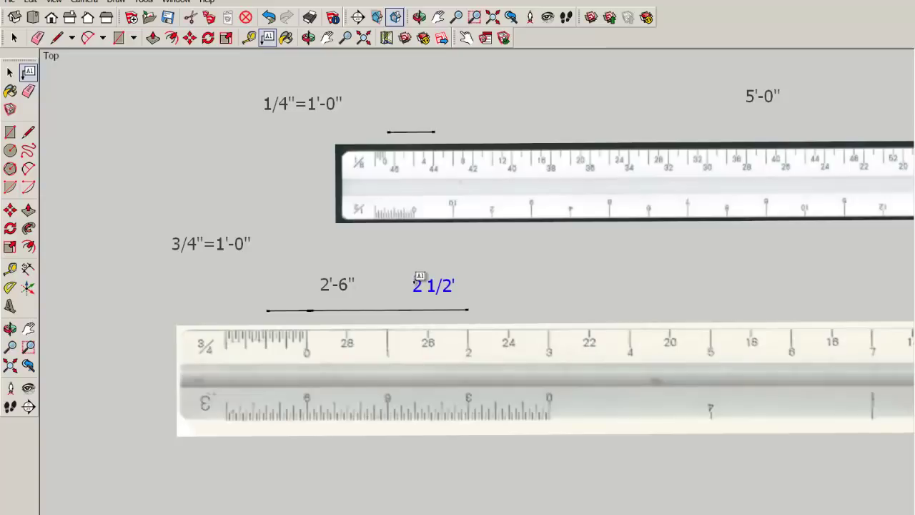
Step: Add the length labels 2'-01/2" and 2.5' further to the right
left_click(480, 288)
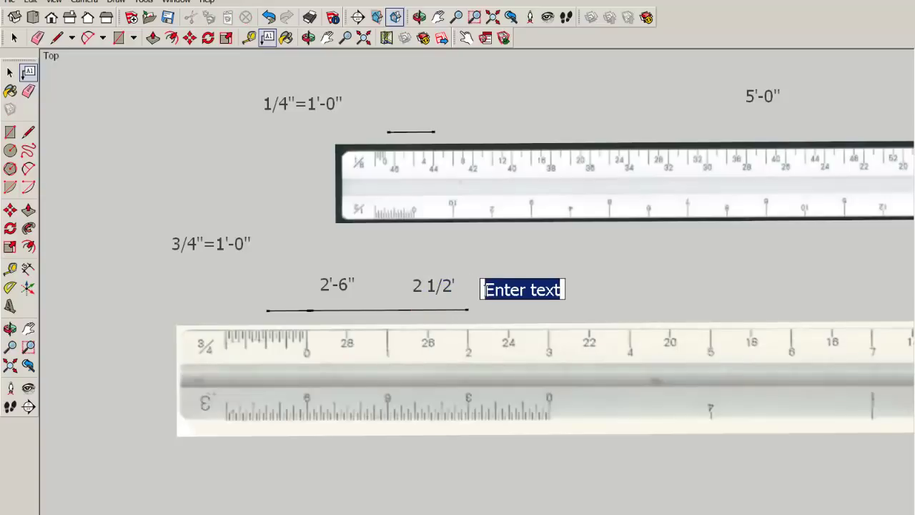
type("2'-01/2")
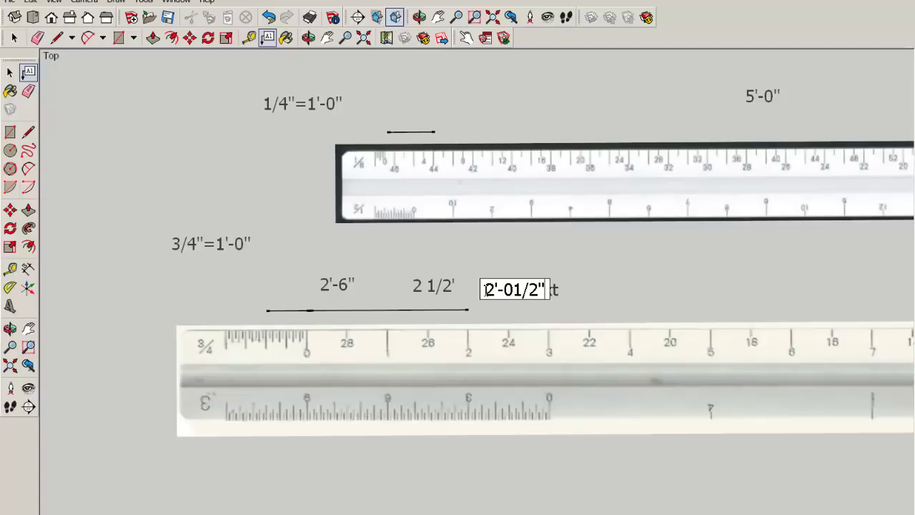
type("\"")
key("Return")
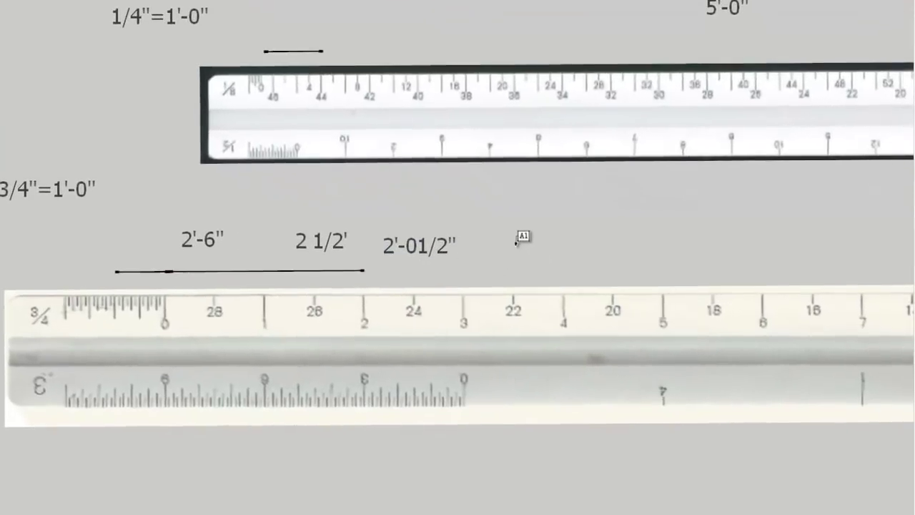
left_click(550, 271)
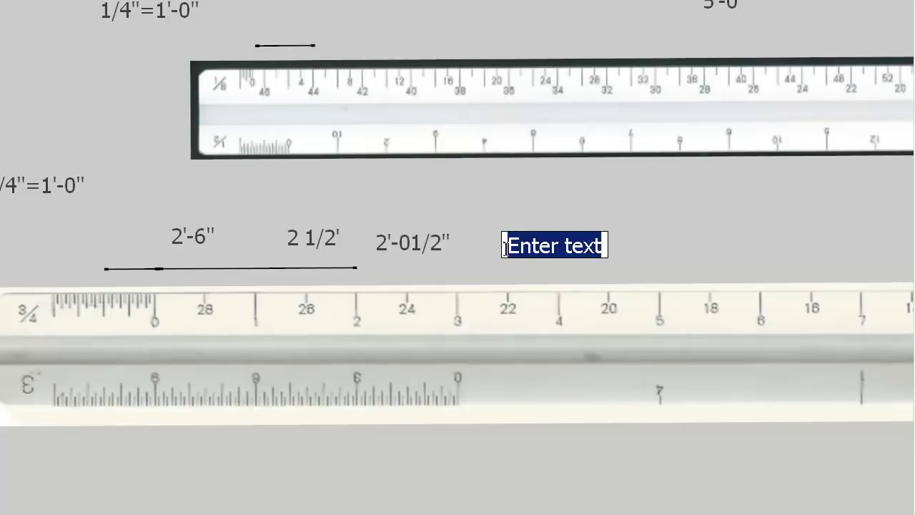
type("2.5'")
key("Return")
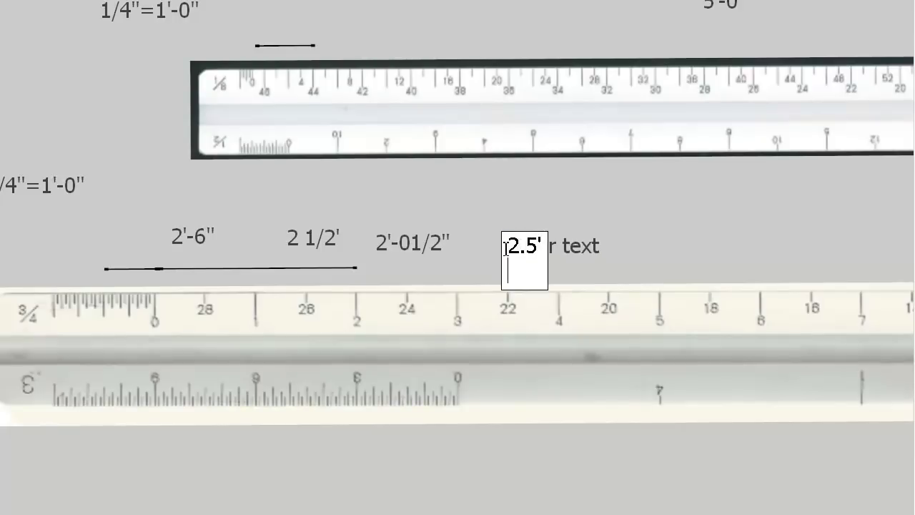
key("Return")
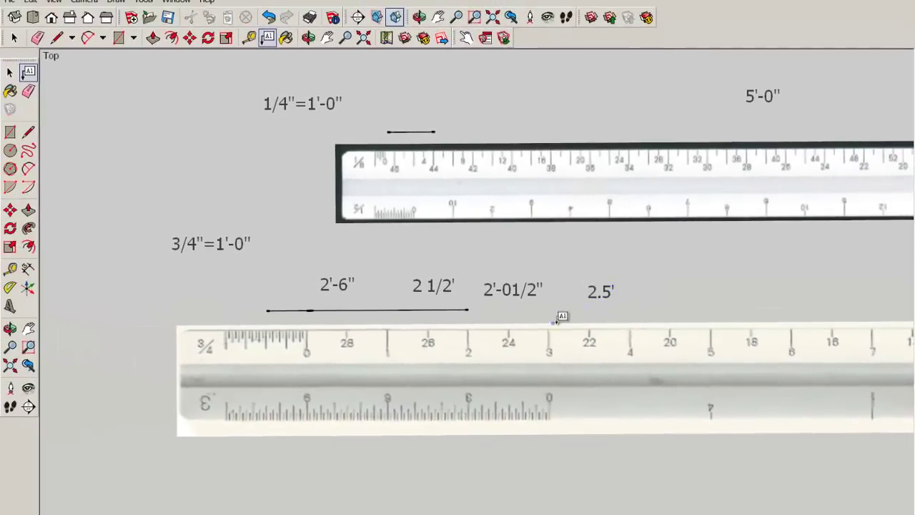
key("space")
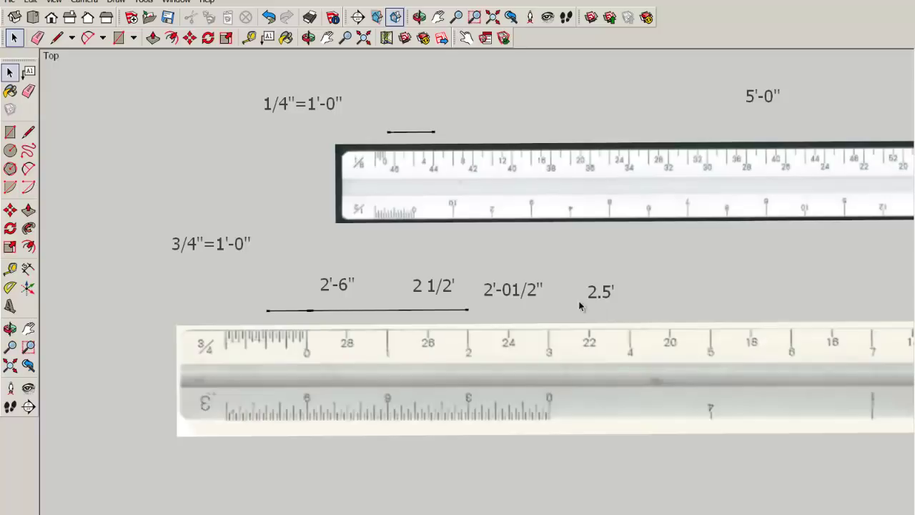
Step: Bring the third ruler into view and type the label 1"=1'-0" above its left end
scroll(299, 350, "down", 3)
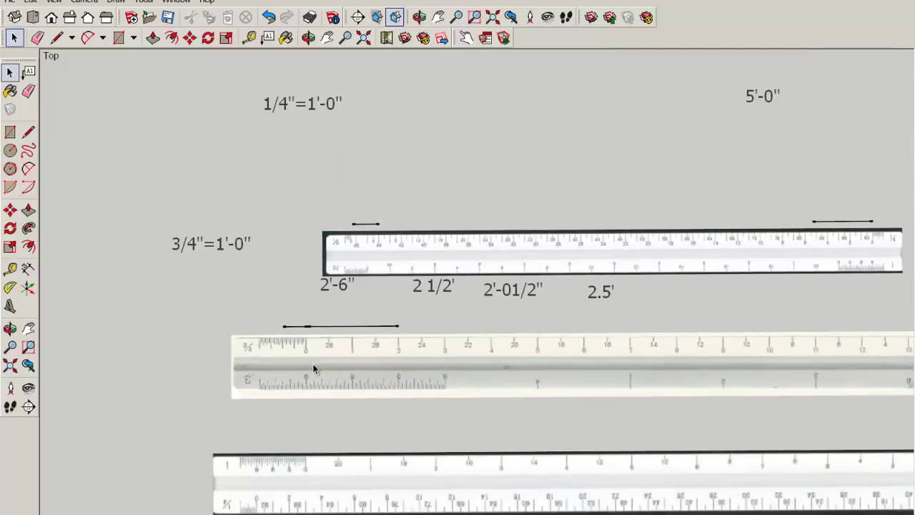
mouse_move(357, 391)
middle_mouse_down("shift")
mouse_move(334, 337)
mouse_move(334, 293)
middle_mouse_up("shift")
middle_click_drag(418, 325, 394, 335, "shift")
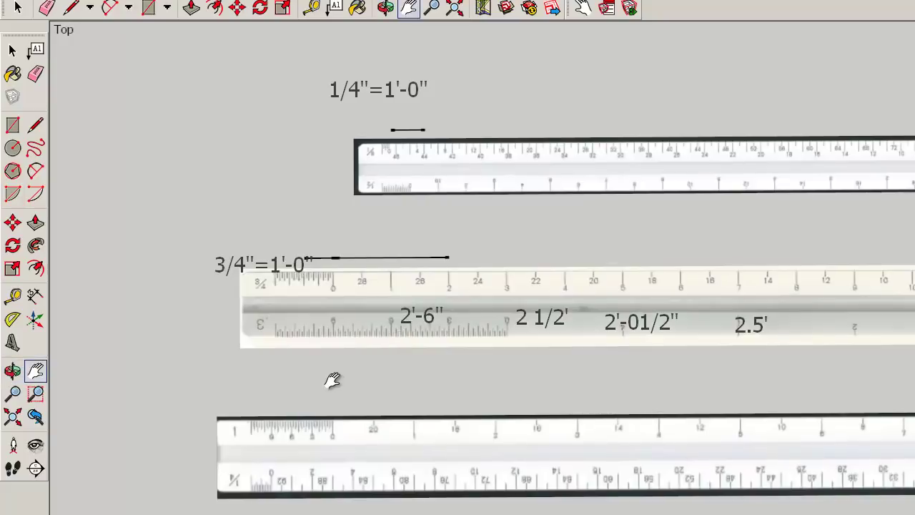
scroll(327, 376, "up", 1)
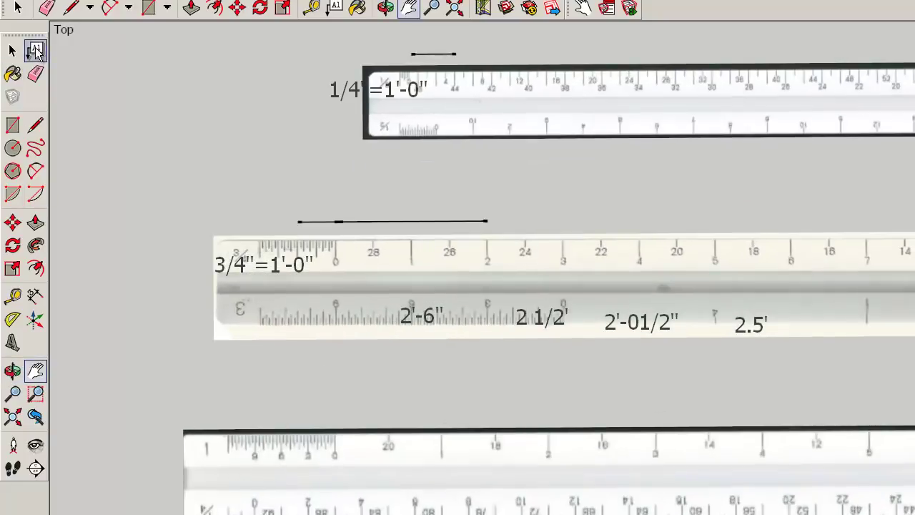
left_click(36, 49)
left_click(242, 375)
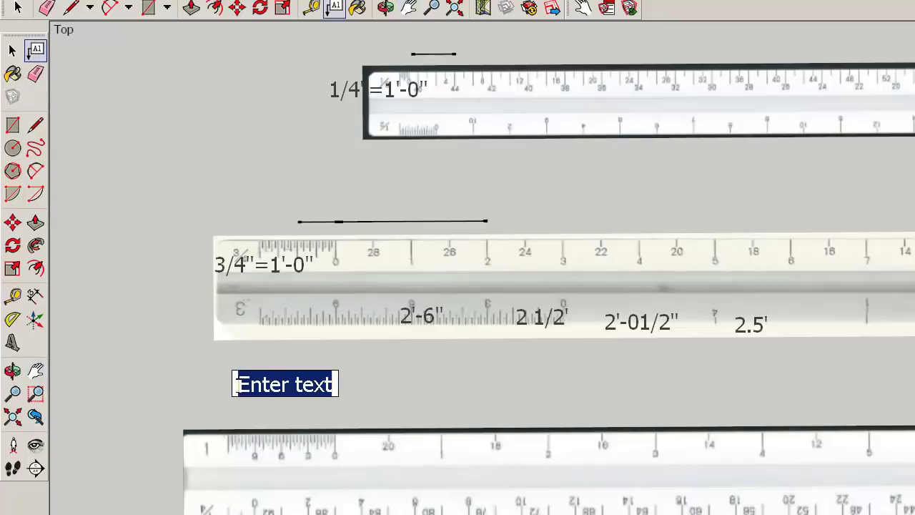
type("1\"=1'-0\"")
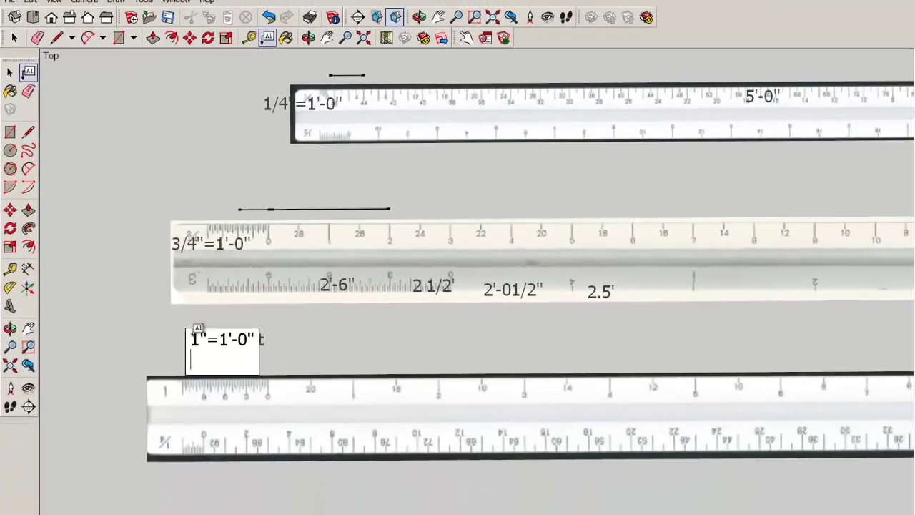
Step: Commit the 1"=1'-0" label and draw a measuring line above the third ruler, extended left
left_click(189, 443)
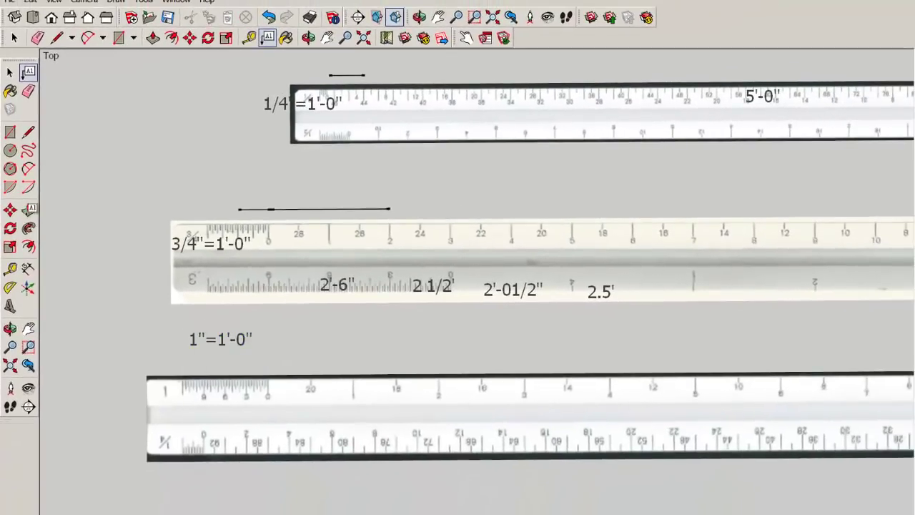
left_click(10, 71)
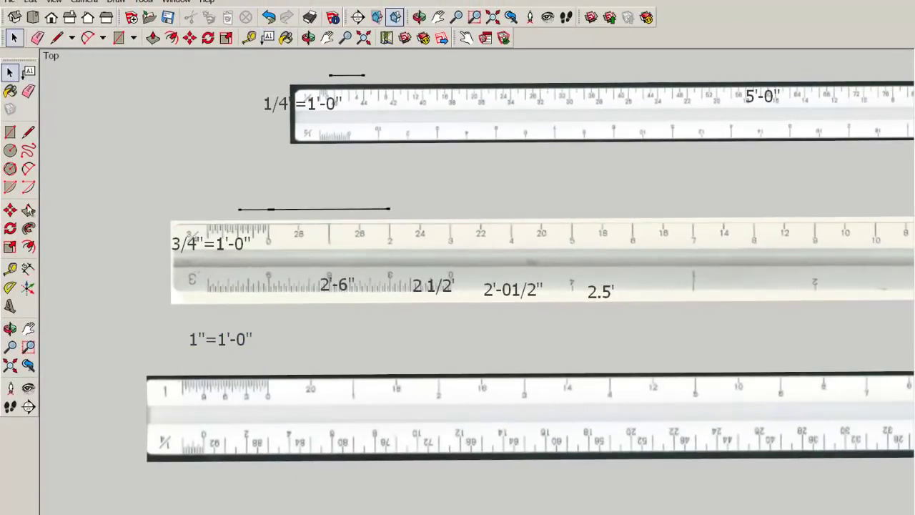
left_click(29, 132)
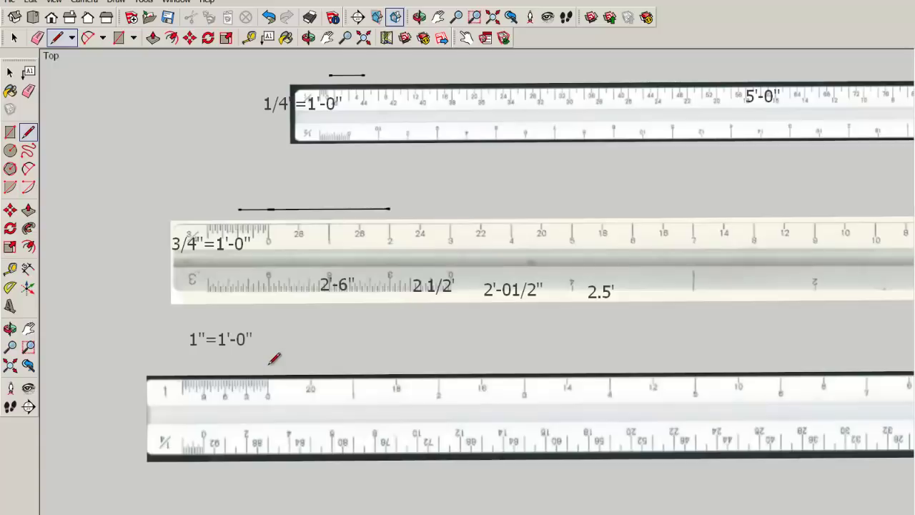
left_click(268, 363)
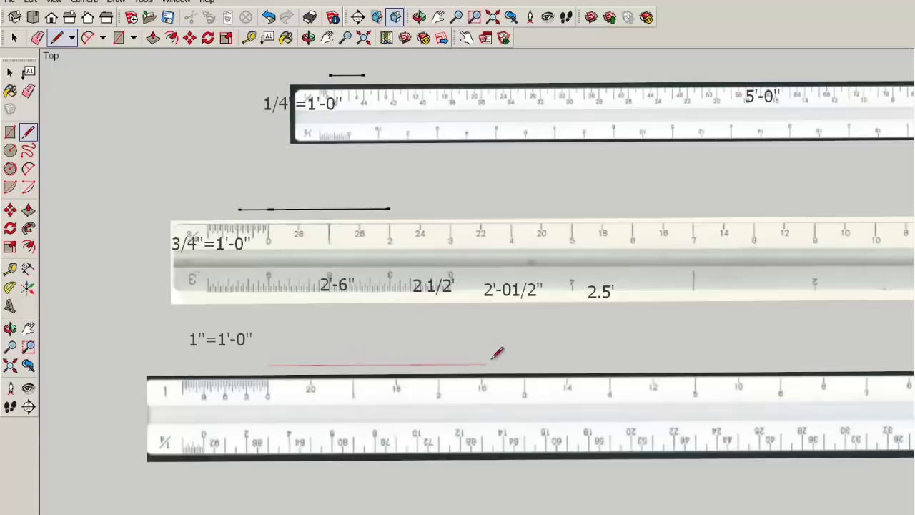
left_click(524, 364)
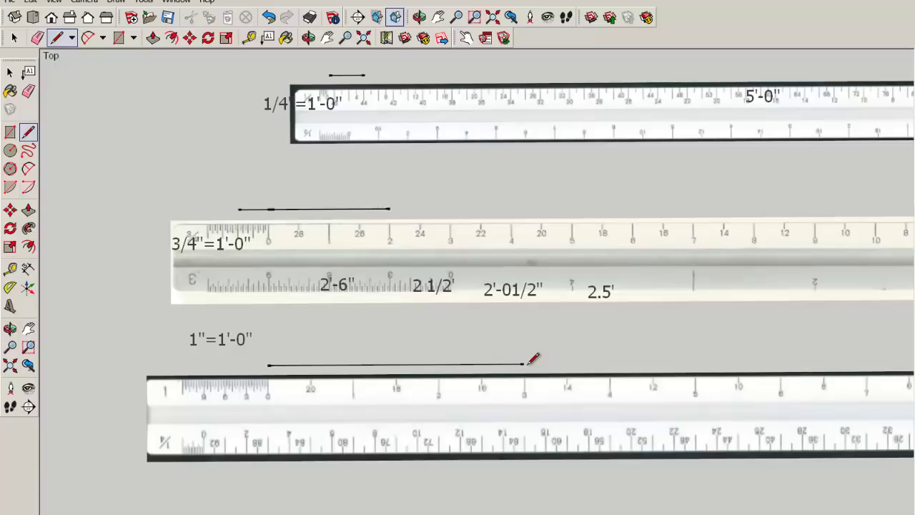
scroll(270, 363, "up", 2)
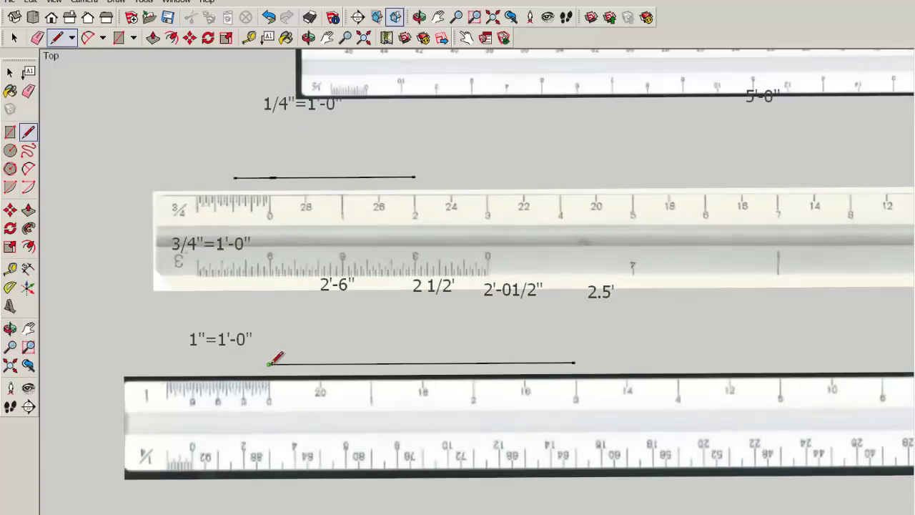
left_click(269, 363)
left_click(196, 363)
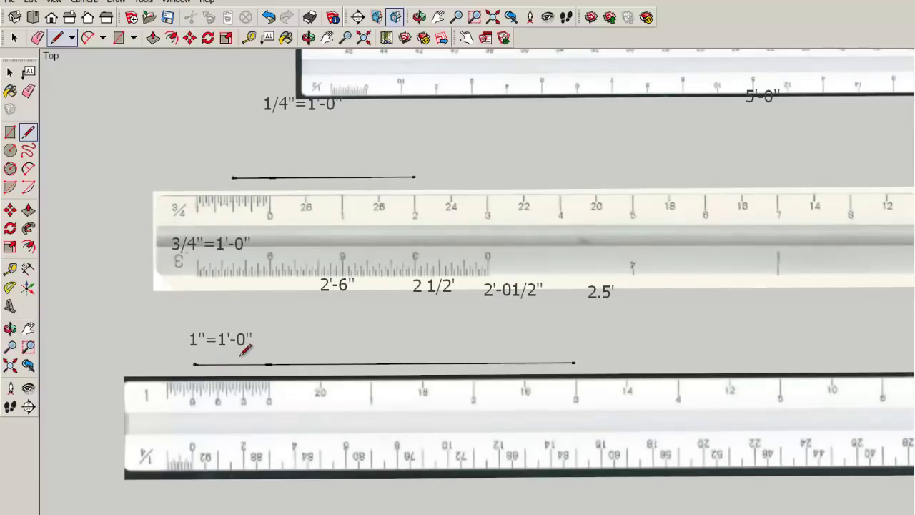
Step: Label the measuring line 3'-9" and reframe the rulers
left_click(29, 71)
left_click(392, 339)
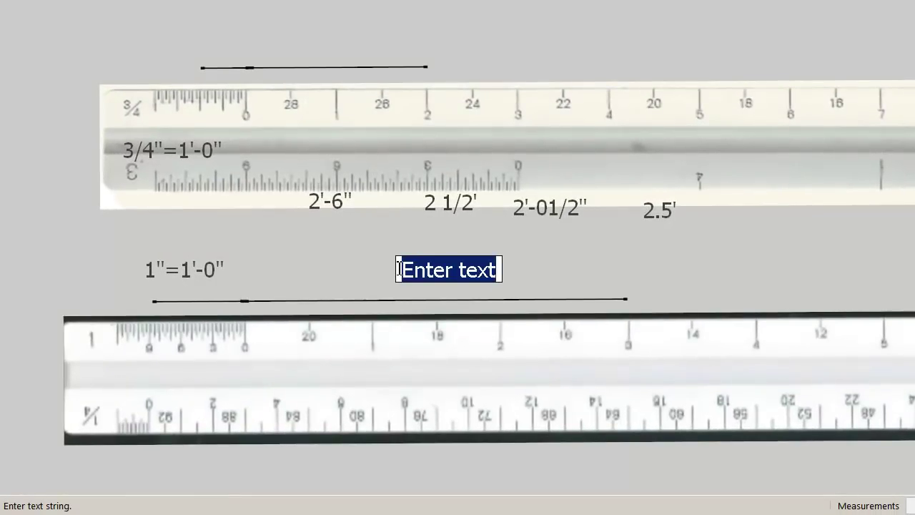
type("3'-9")
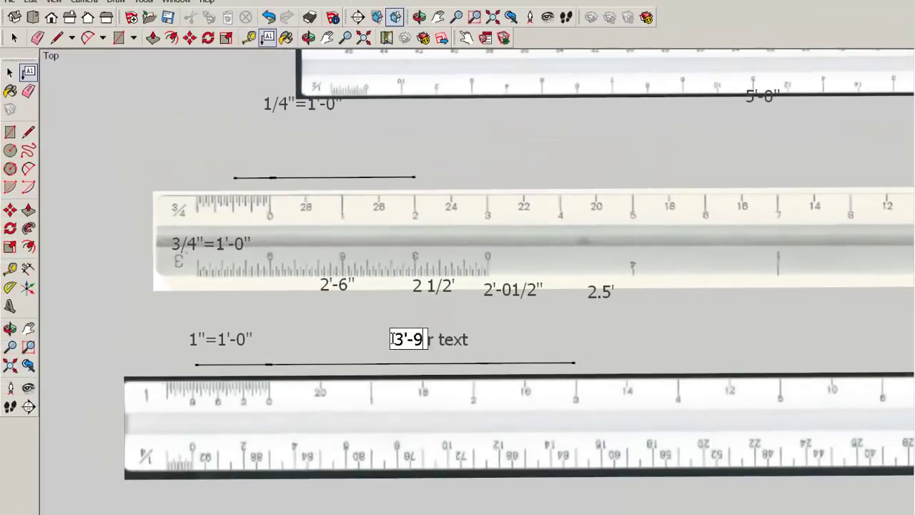
type("\"")
key("Return")
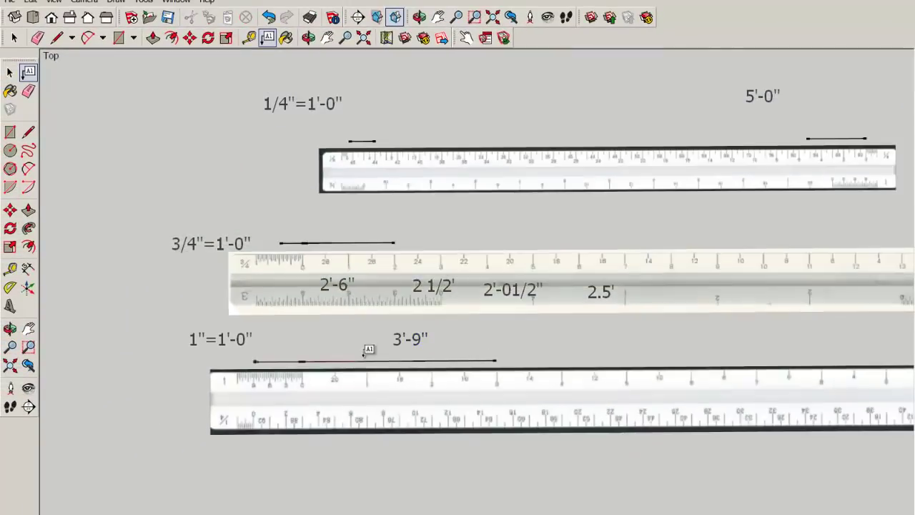
scroll(363, 354, "down", 2)
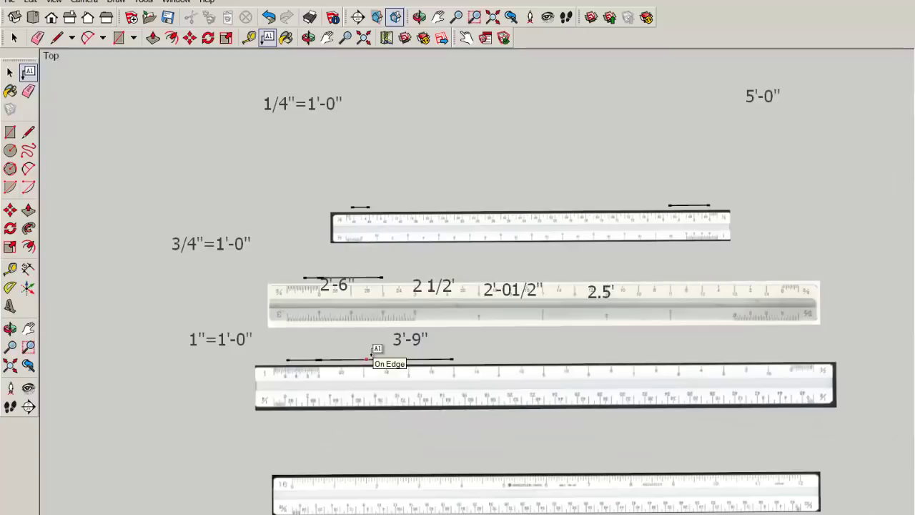
key("h")
left_click_drag(358, 414, 338, 373)
Step: Erase the 1"=1'-0", 3'-9", 2.5', 2'-01/2", 2 1/2' and 2'-6" labels
scroll(339, 406, "up", 3)
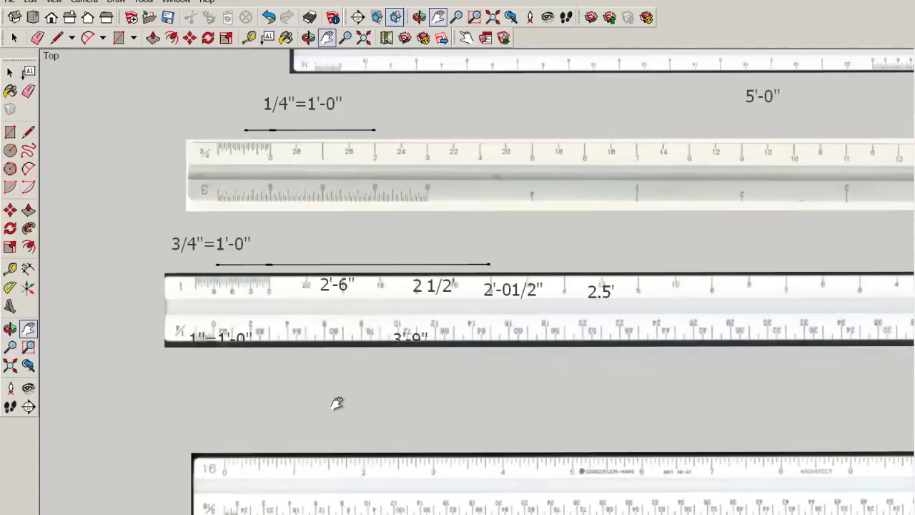
middle_click_drag(336, 403, 309, 367)
key("e")
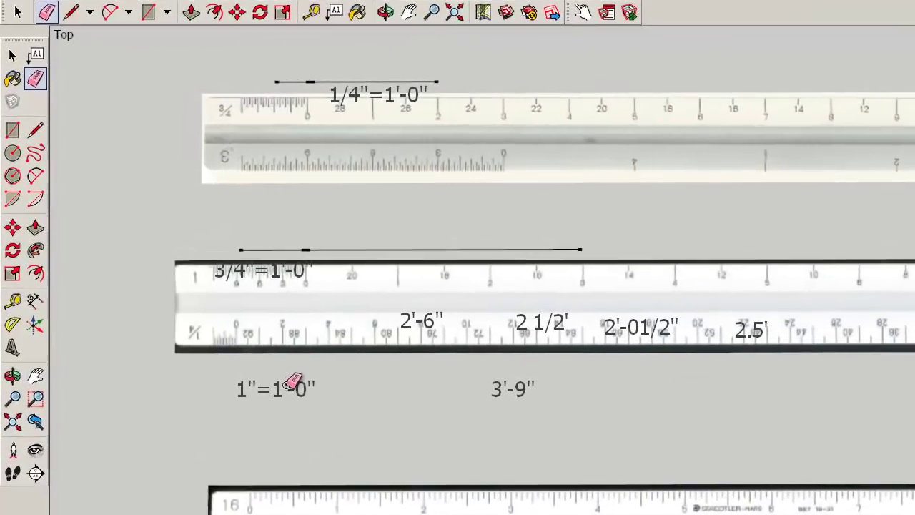
left_click(287, 385)
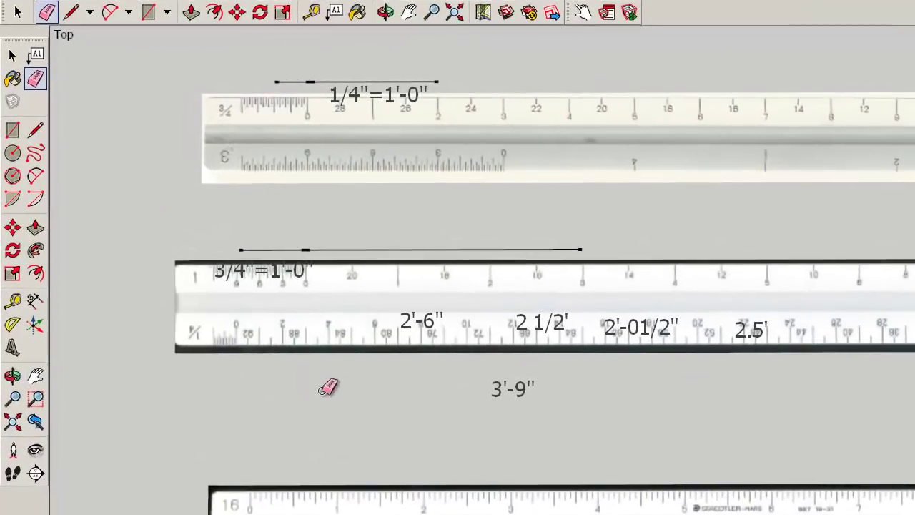
left_click(505, 385)
left_click(759, 330)
left_click(652, 325)
left_click(560, 315)
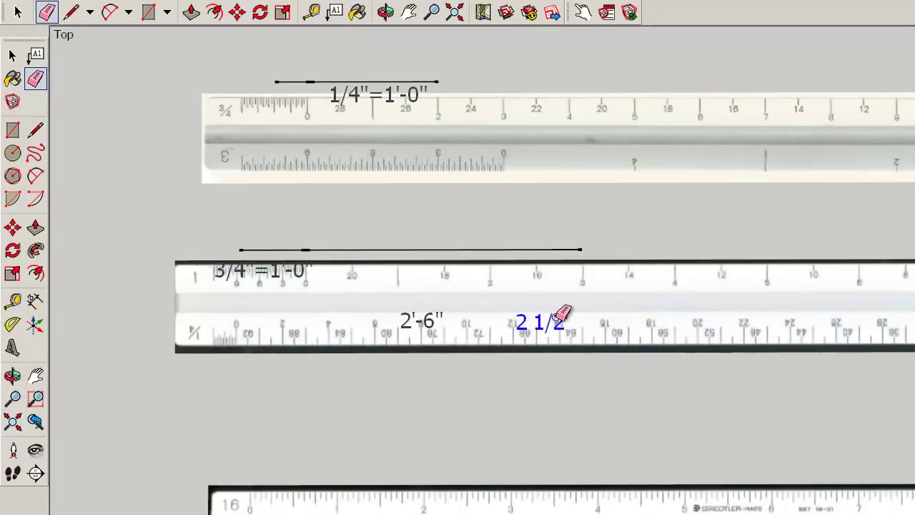
left_click(420, 318)
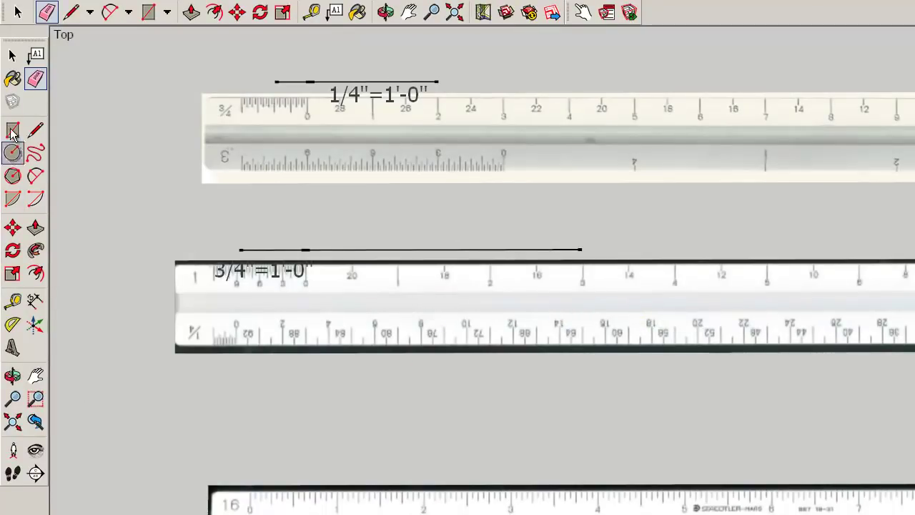
left_click(13, 56)
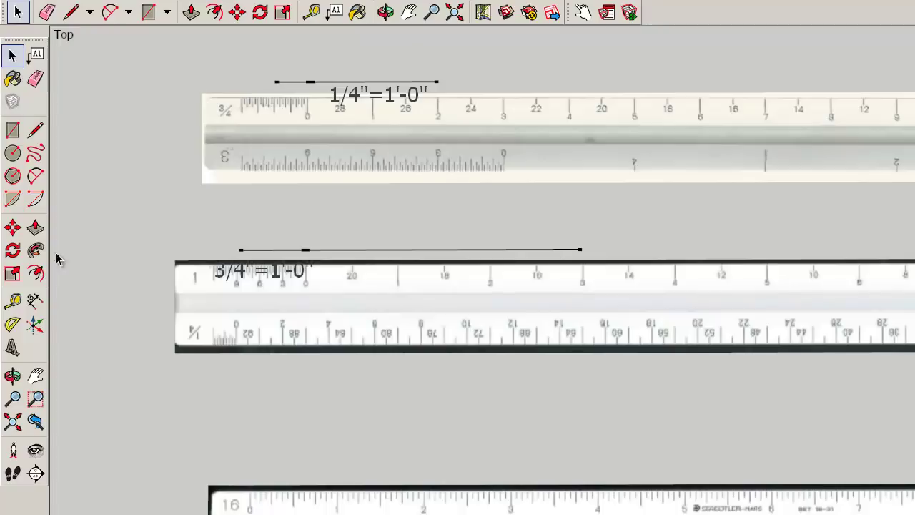
Step: Place a 1"=1" text label above the bottom ruler
left_click(38, 59)
left_click(270, 430)
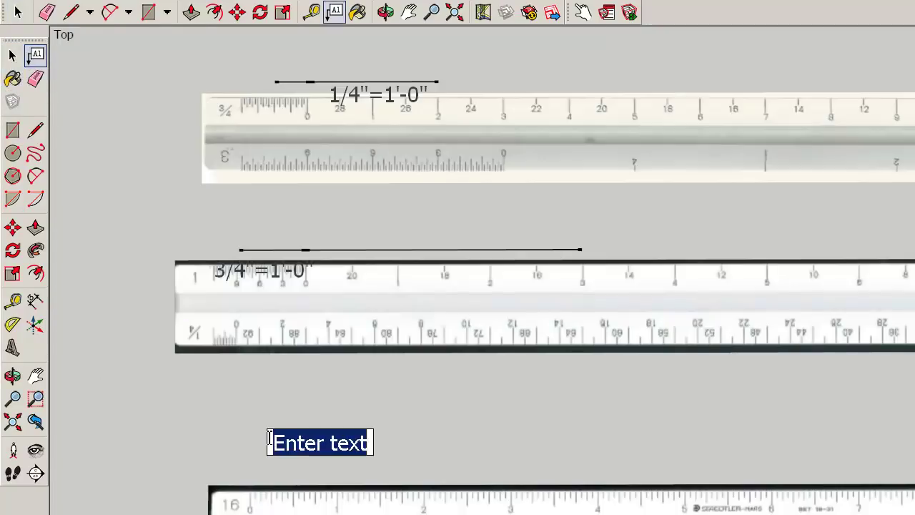
type("1\"=1")
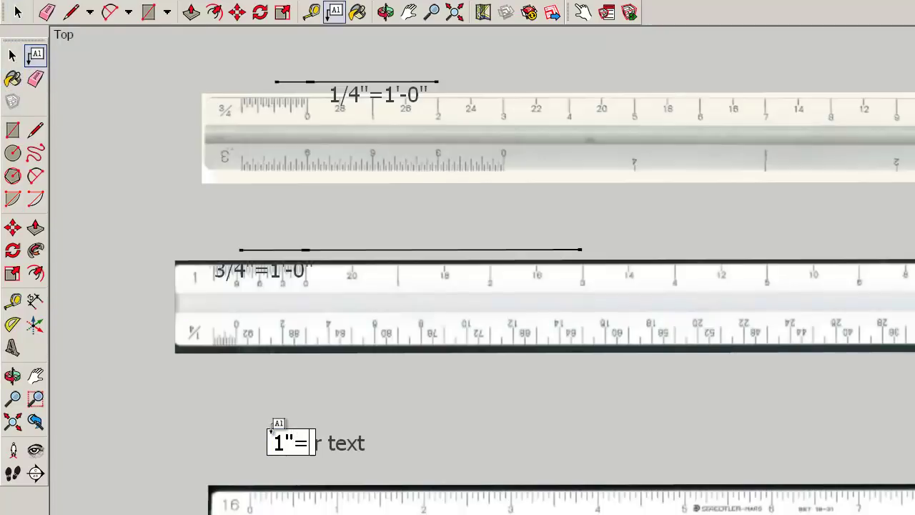
type("\"")
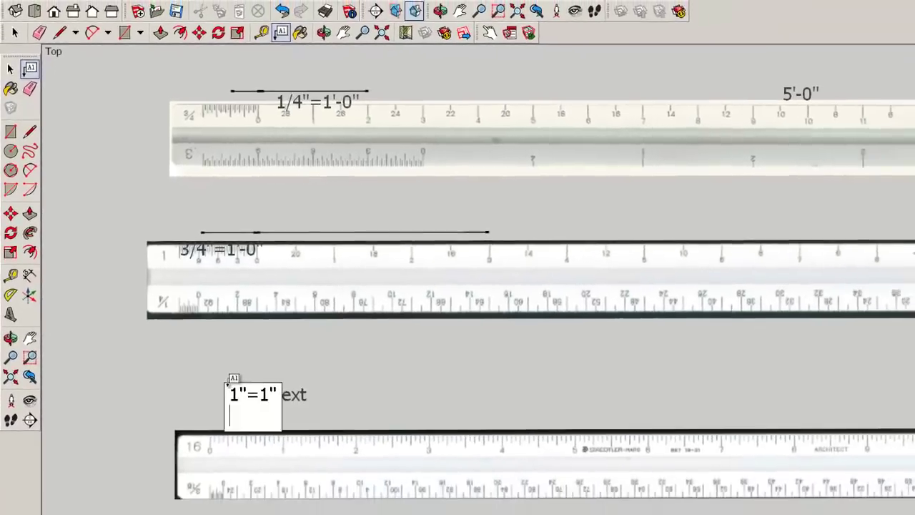
key("Return")
key("Return")
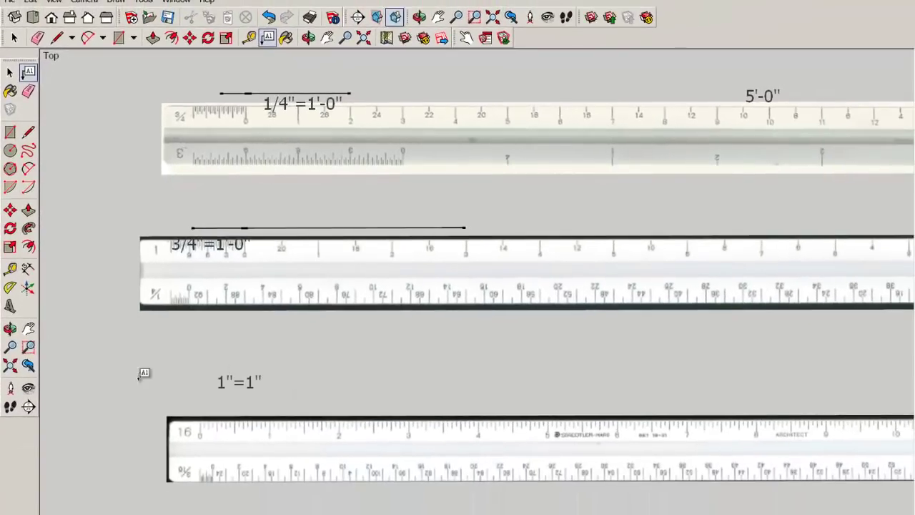
left_click(10, 72)
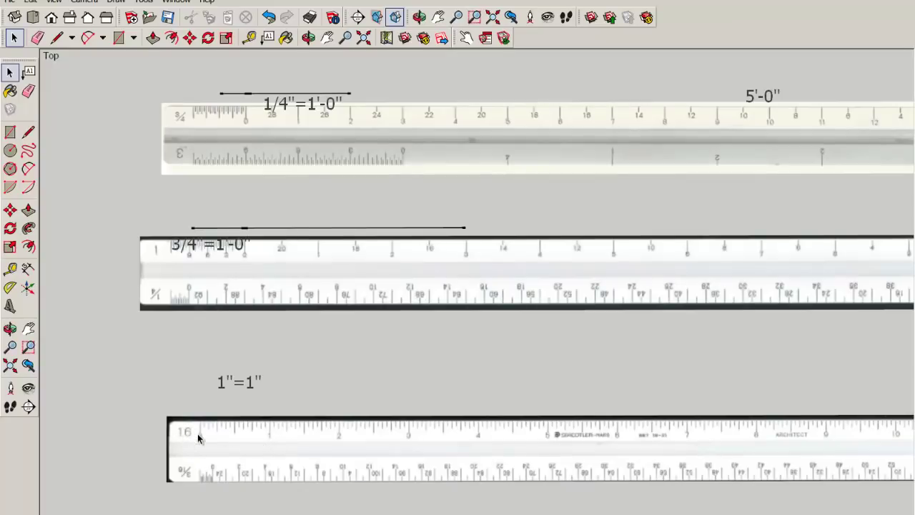
Step: Erase the 1"=1" label above the bottom ruler
scroll(212, 446, "up", 2)
scroll(209, 446, "up", 1)
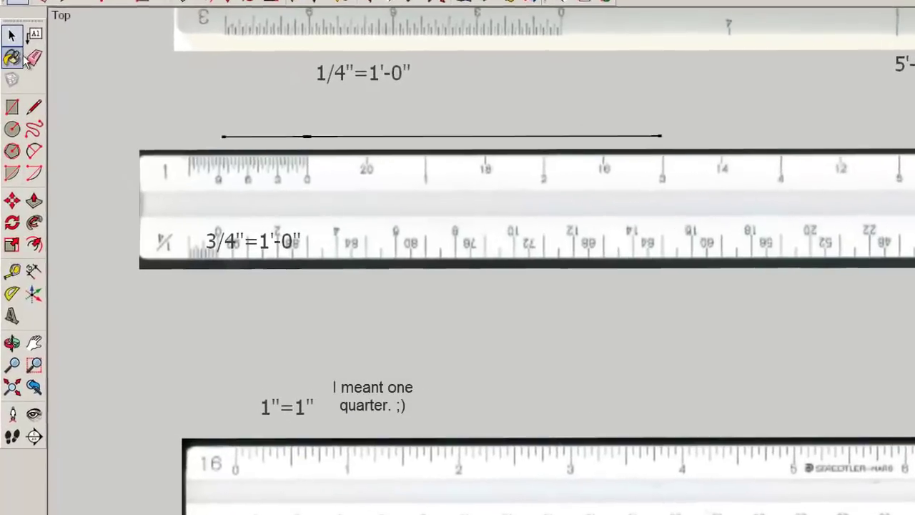
key("e")
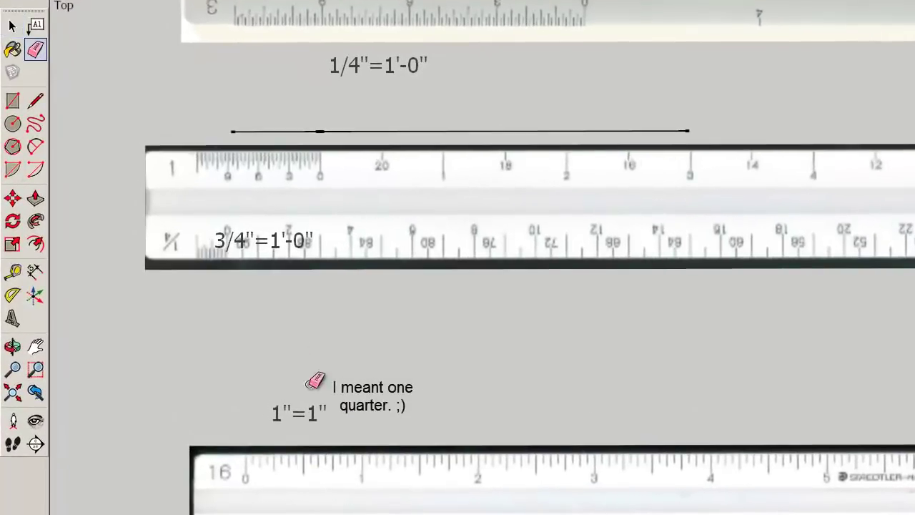
left_click(312, 397)
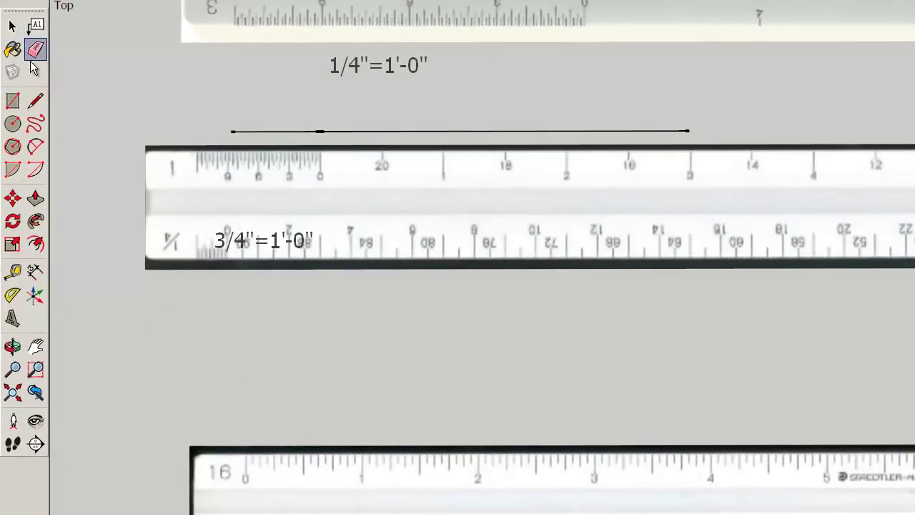
Step: Draw a short line above the left end of the bottom ruler
left_click(35, 101)
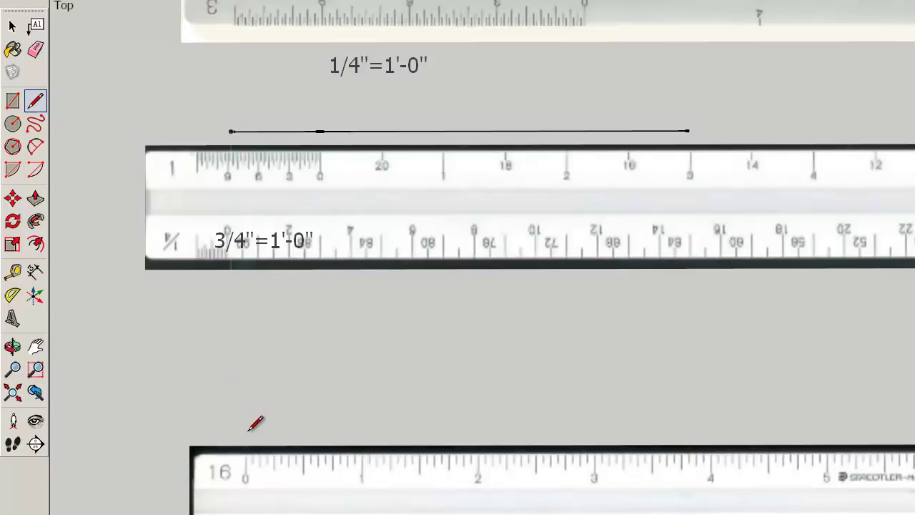
left_click(231, 432)
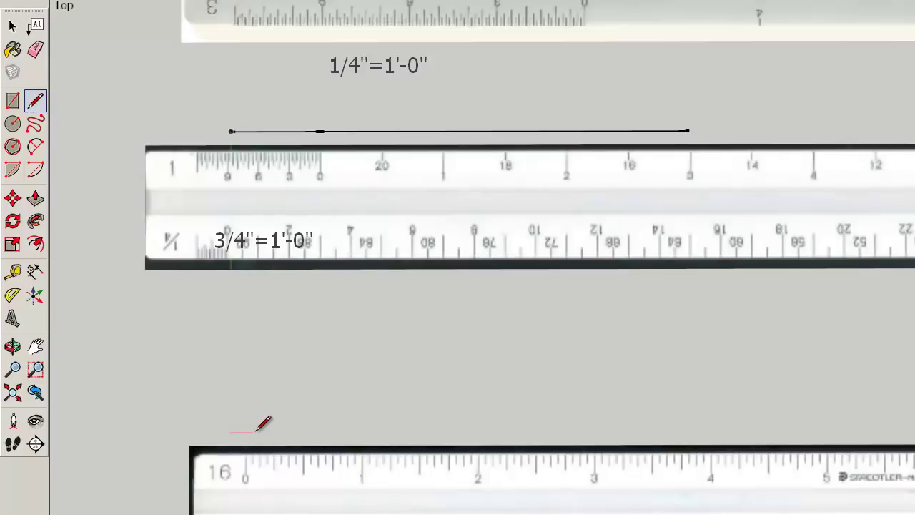
left_click(325, 432)
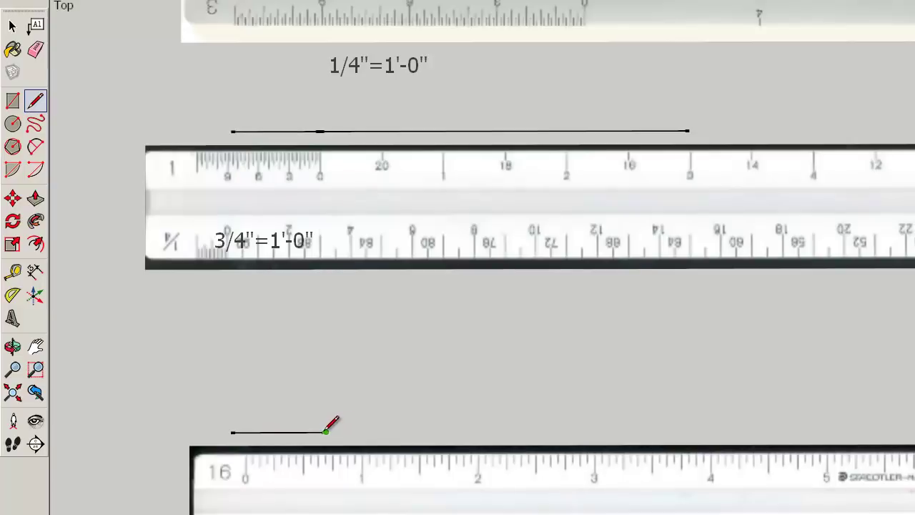
scroll(326, 431, "up", 4)
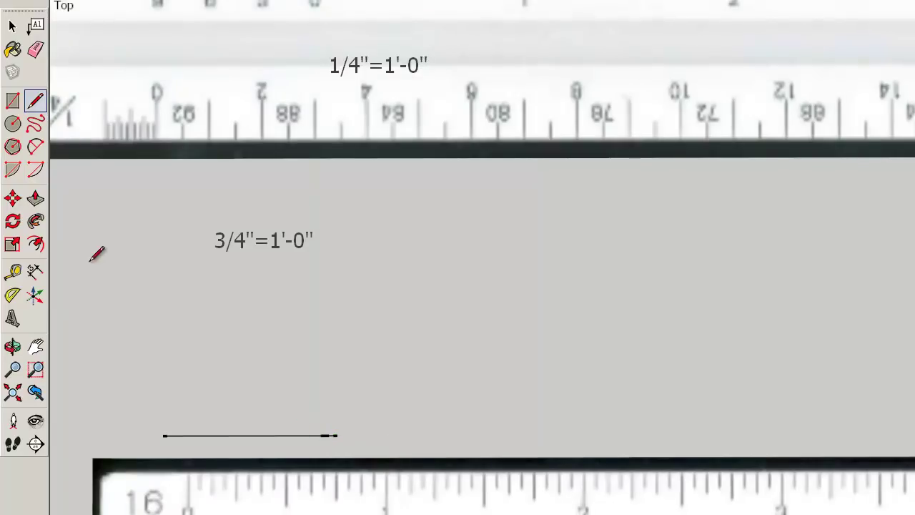
Step: Label the short line with a 3/4" text label
left_click(36, 26)
left_click(255, 391)
type("3/4\"")
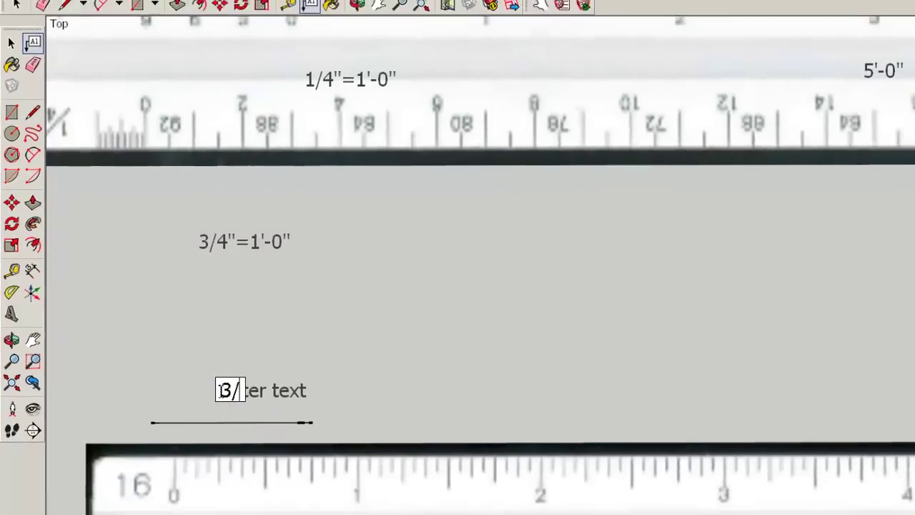
key("Return")
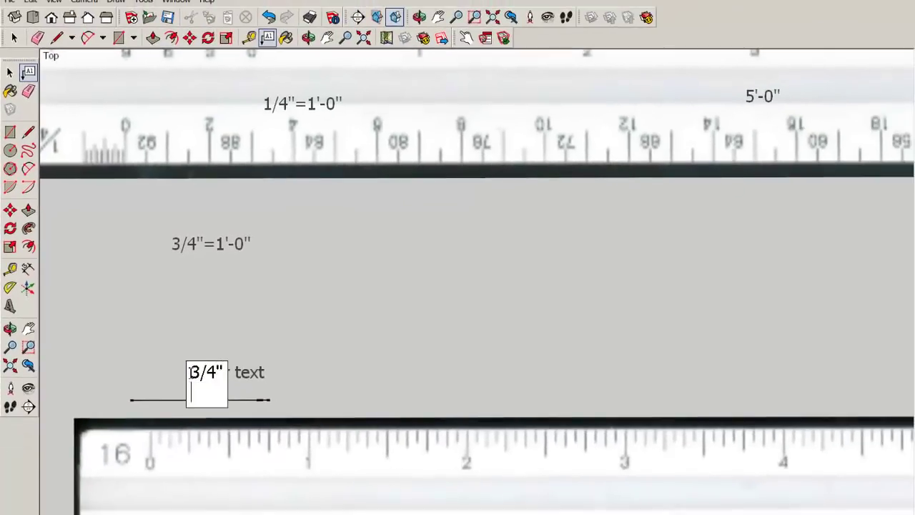
left_click(195, 359)
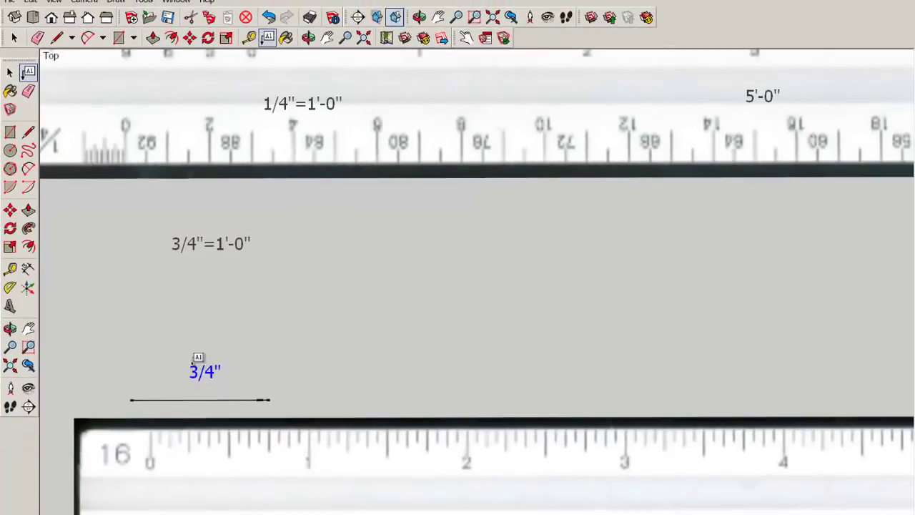
left_click(9, 74)
scroll(350, 350, "down", 3)
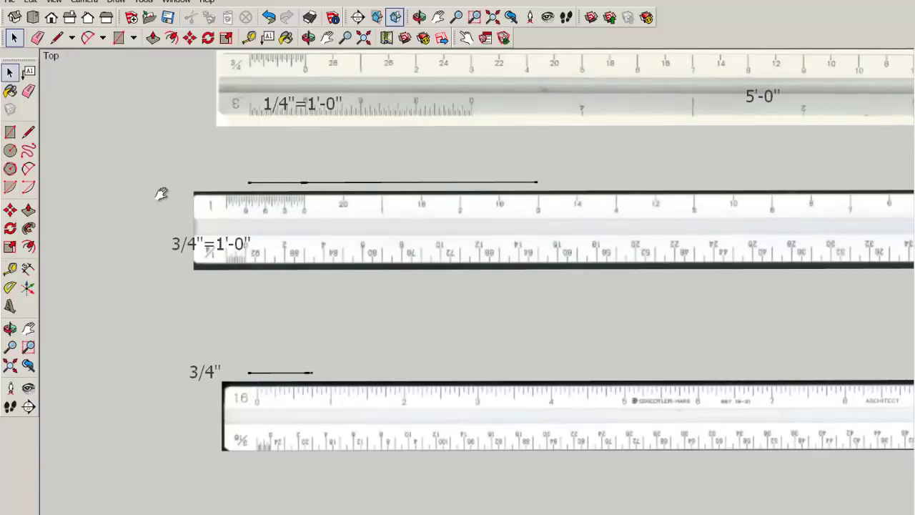
middle_click_drag(471, 405, 490, 198, "shift")
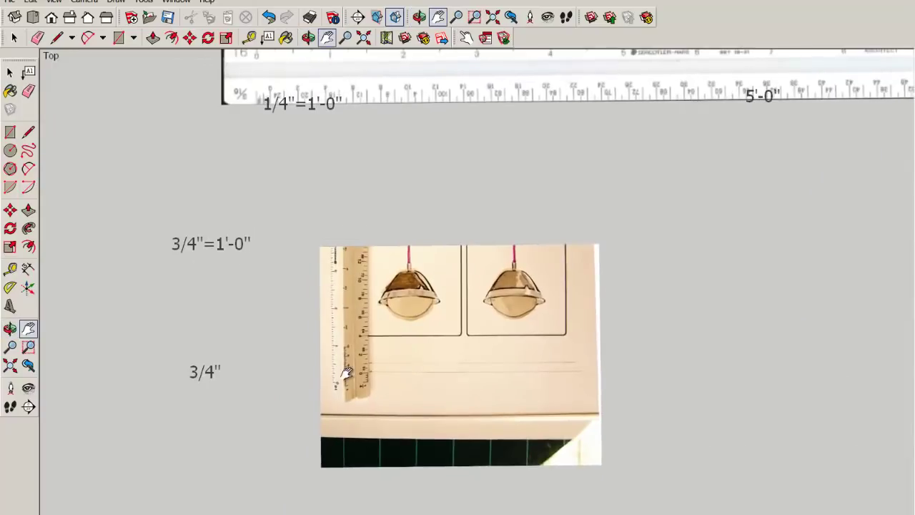
scroll(348, 374, "up", 5)
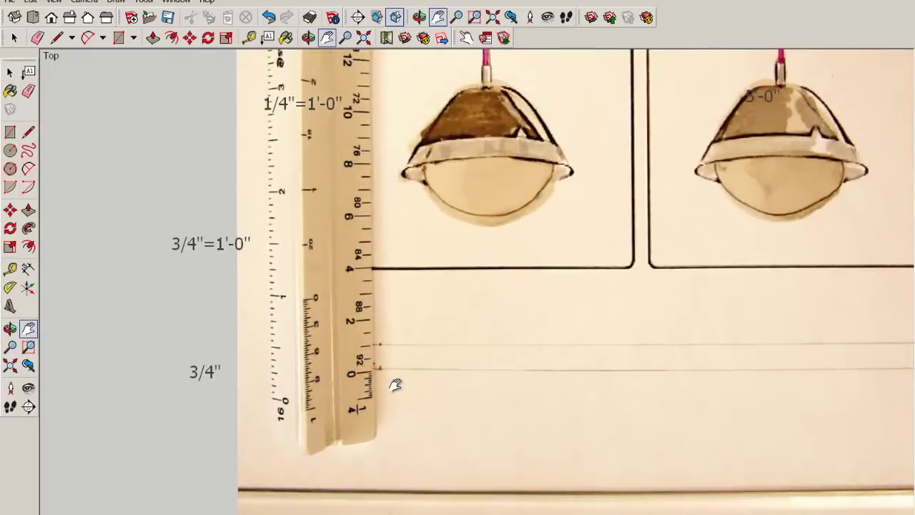
key("space")
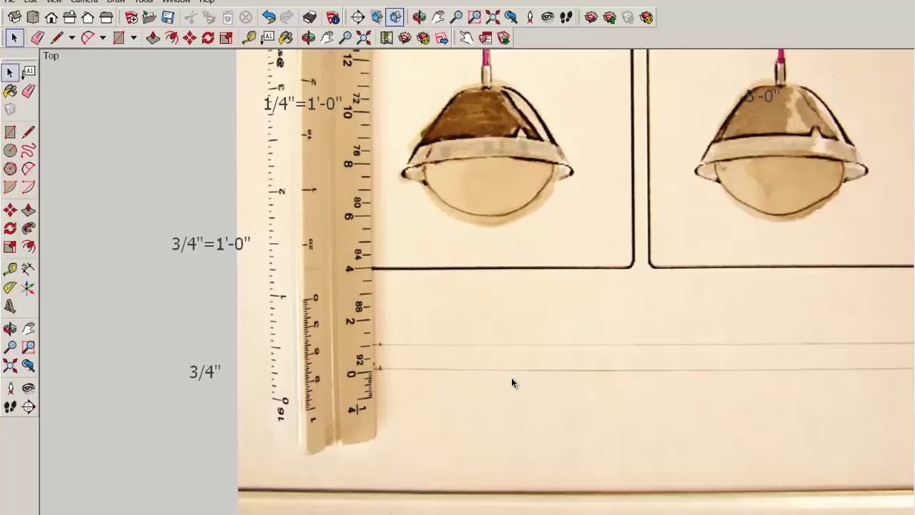
key("h")
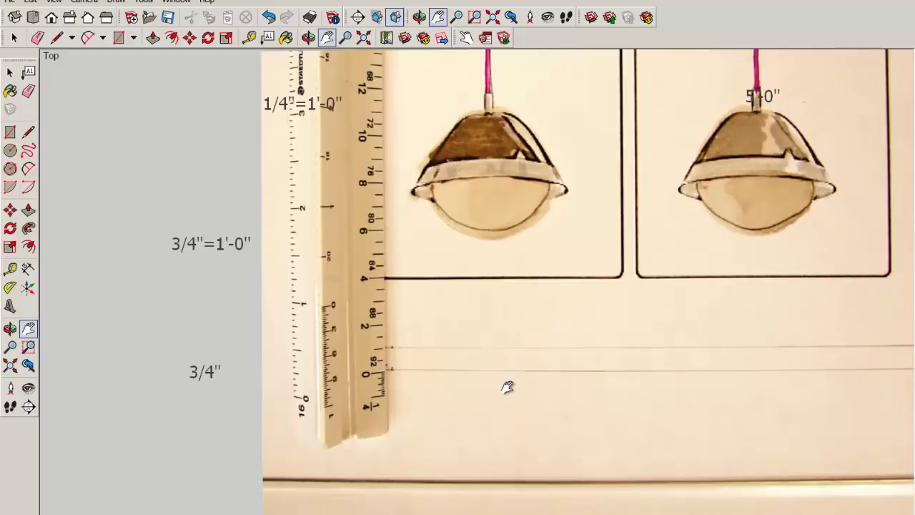
key("o")
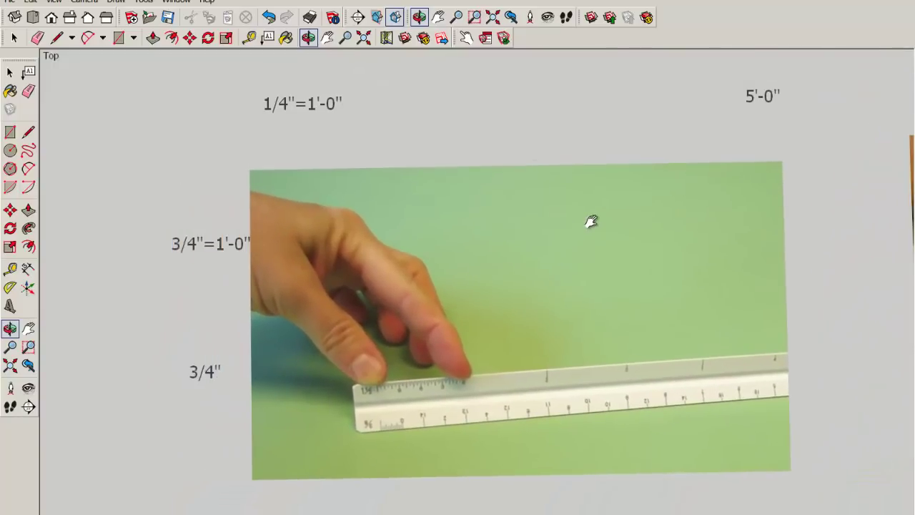
key("h")
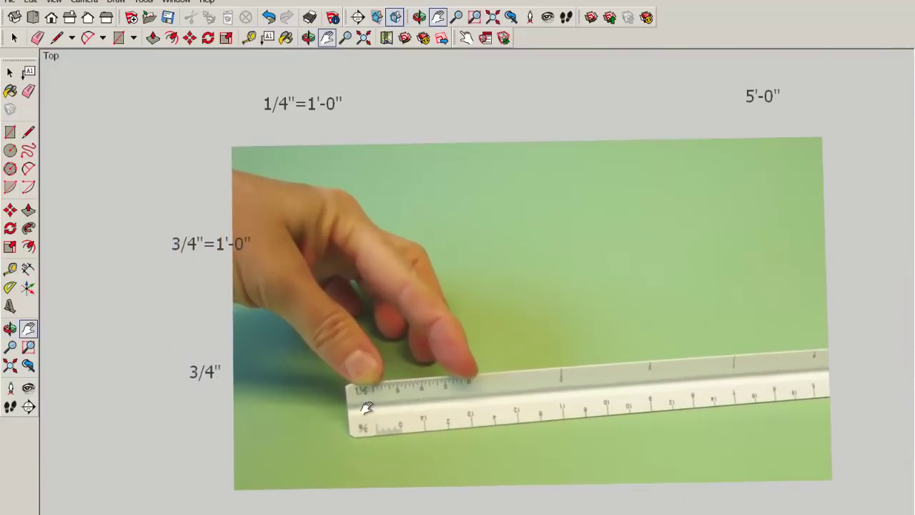
key("space")
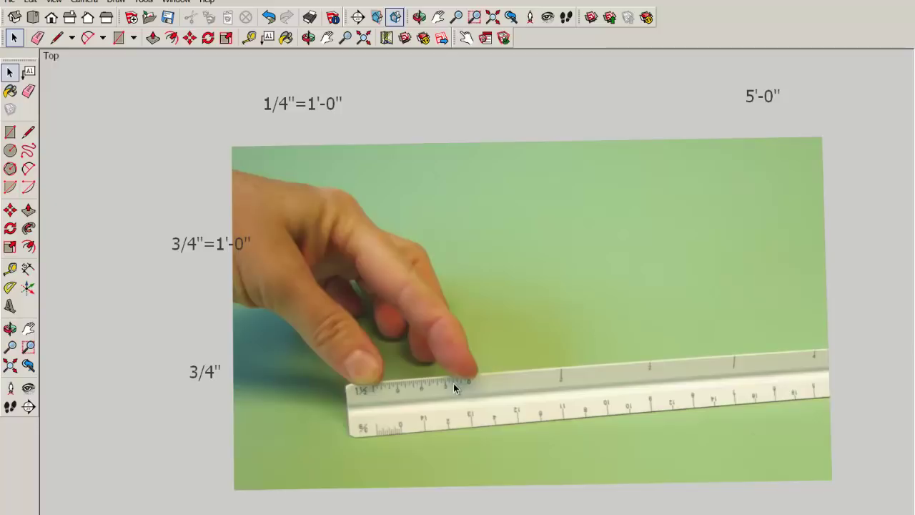
key("h")
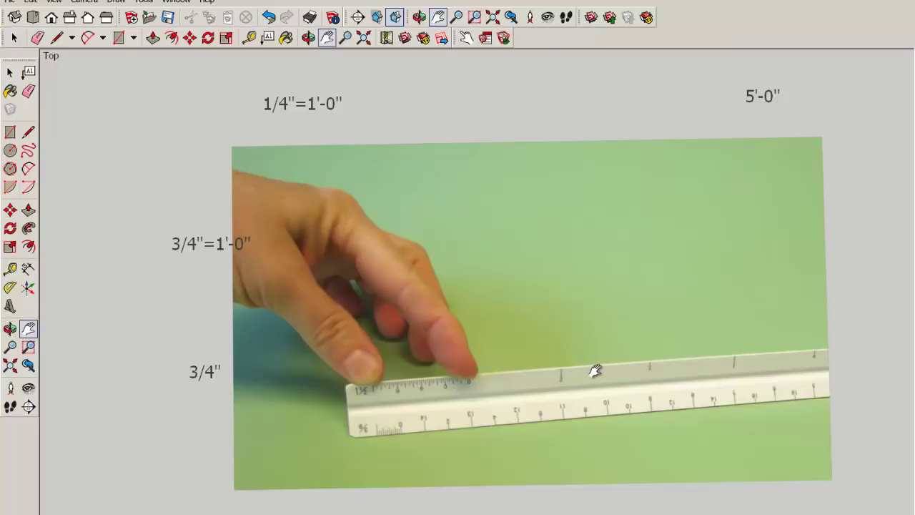
middle_click_drag(596, 370, 423, 404)
left_click(33, 17)
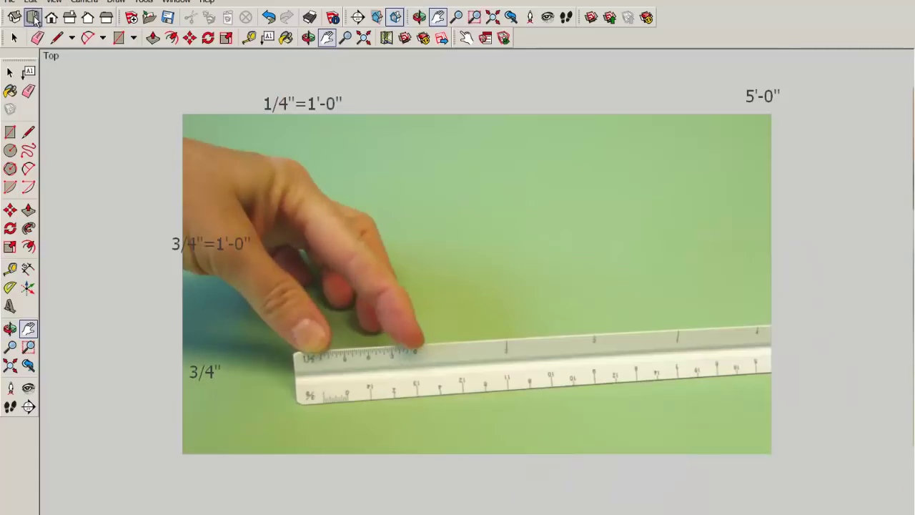